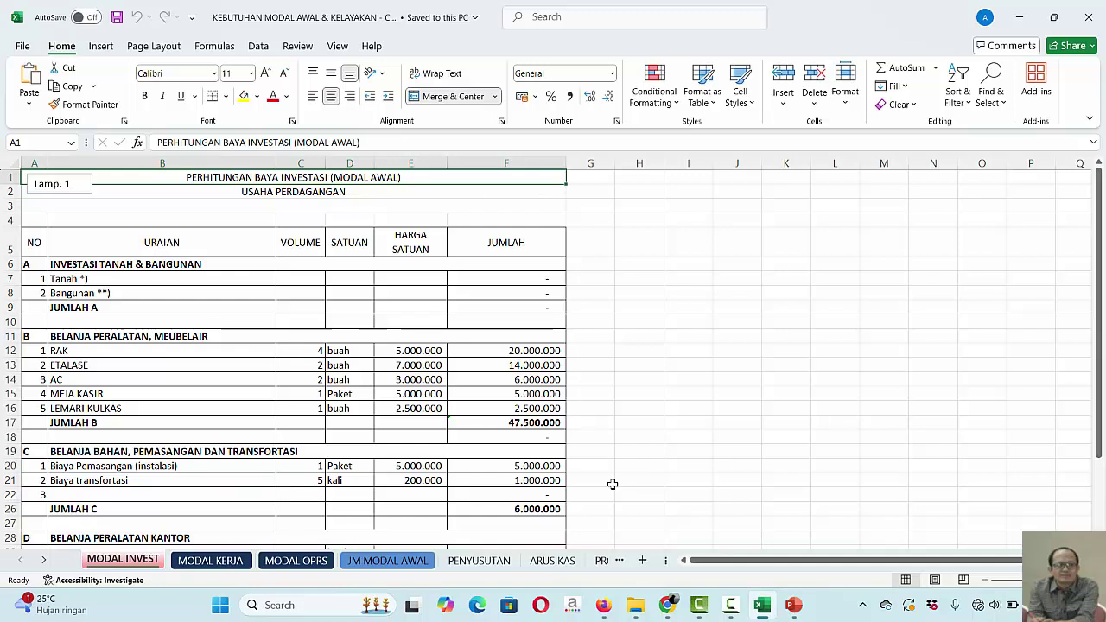
Review the investment cost table on the MODAL INVEST sheet from land and buildings down to the office equipment section.
left_click(612, 484)
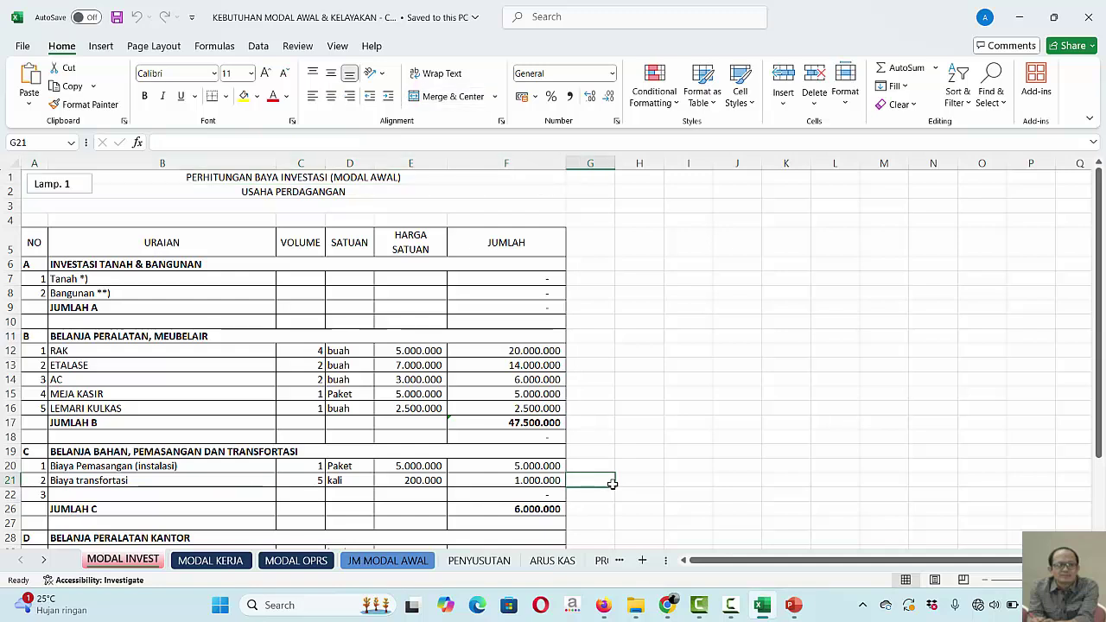
key("Down")
key("Down")
key("Down")
key("Down")
key("Down")
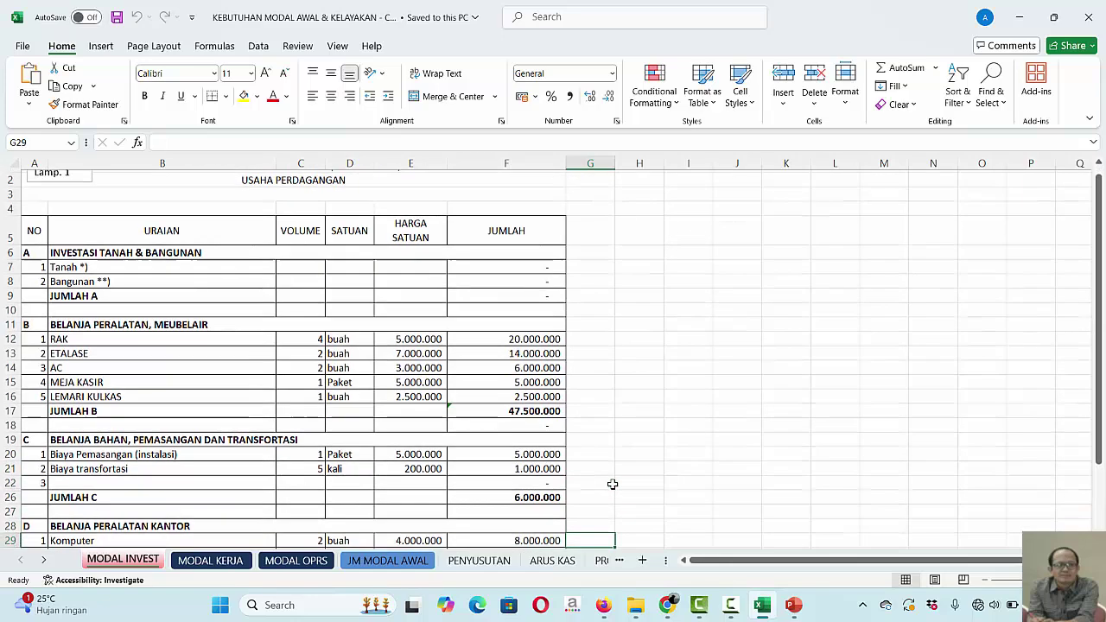
key("Down")
key("Down")
key("Down")
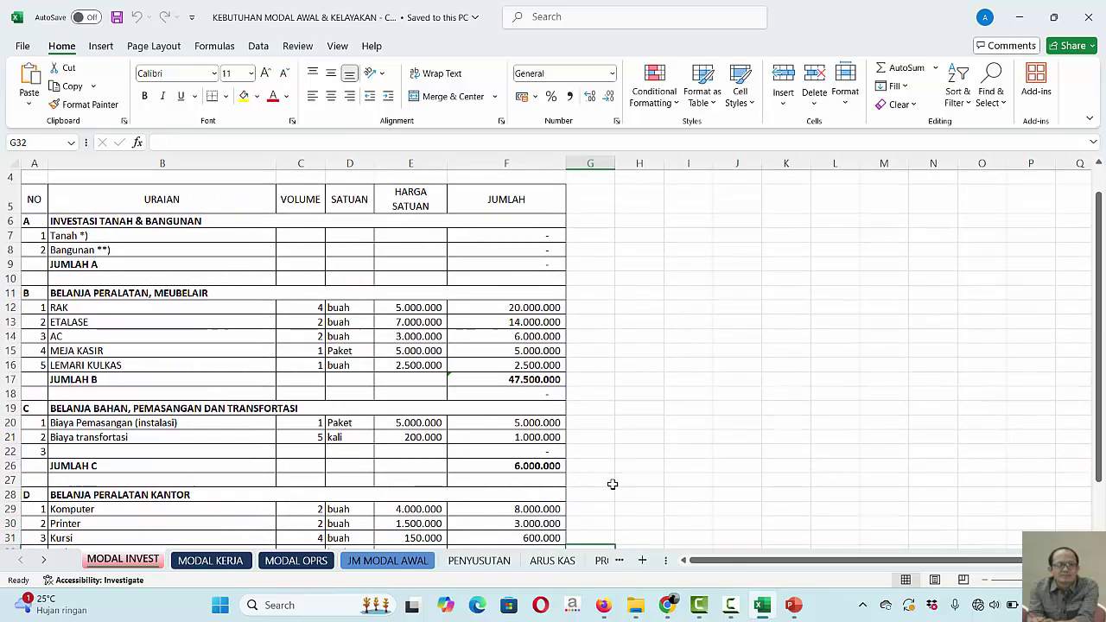
key("Down")
key("Down")
key("Down")
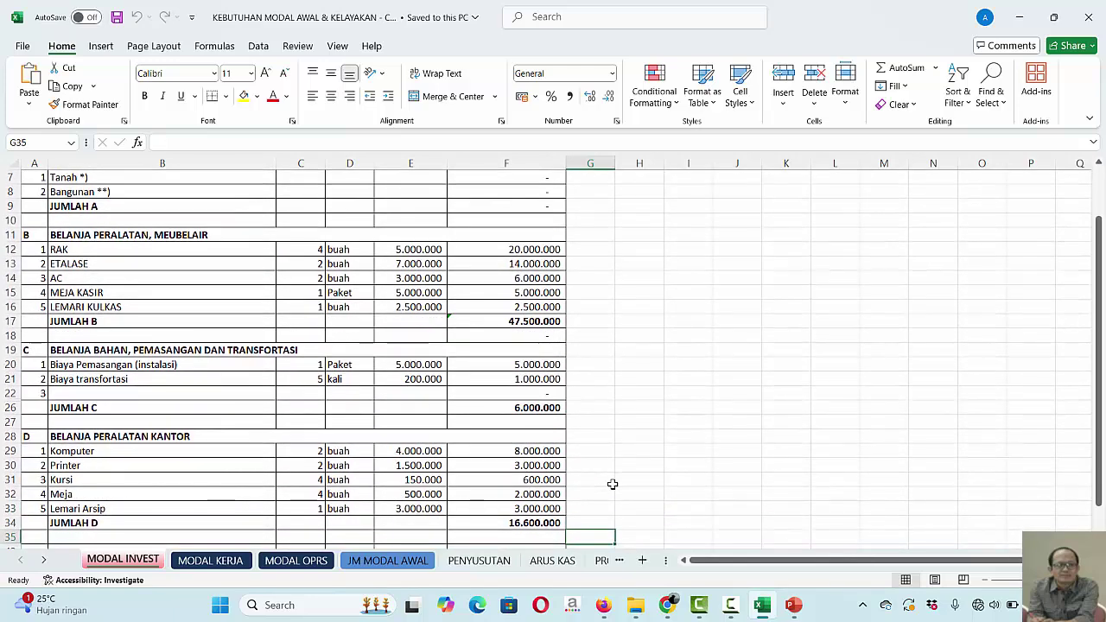
key("Down")
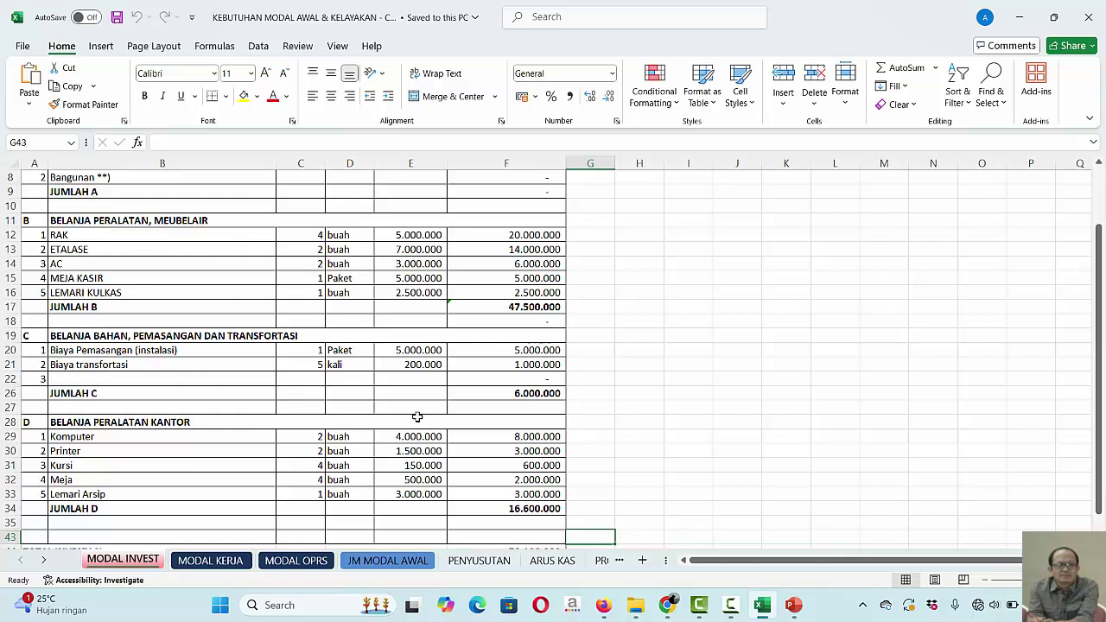
Glance at the MODAL KERJA sheet, then examine the TOTAL INVESTASI row and footnotes on the MODAL INVEST sheet.
left_click(223, 564)
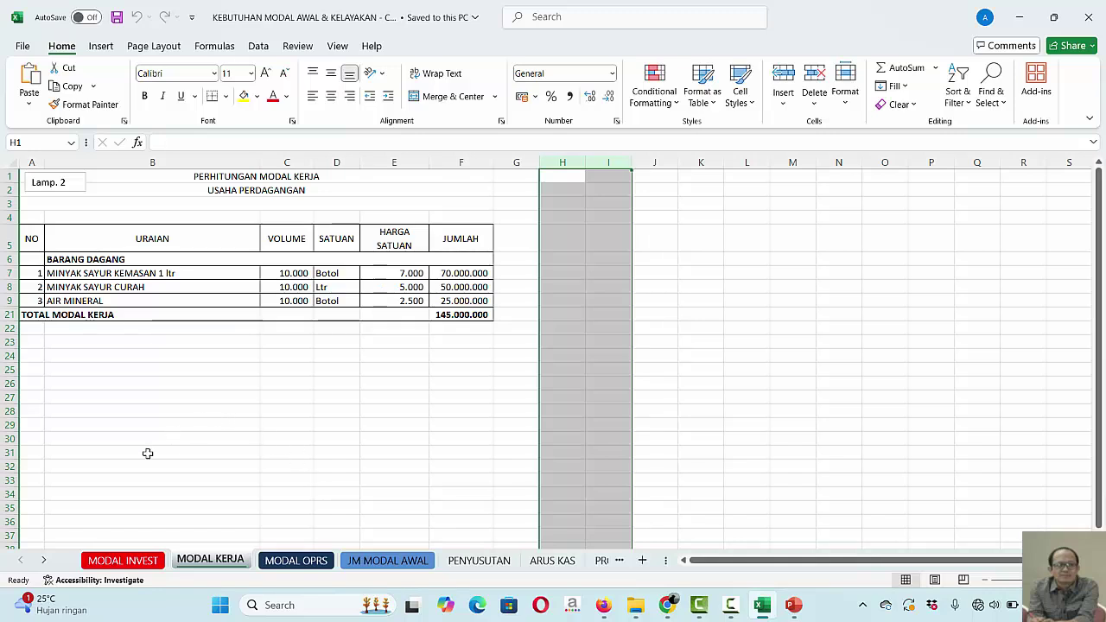
left_click(134, 569)
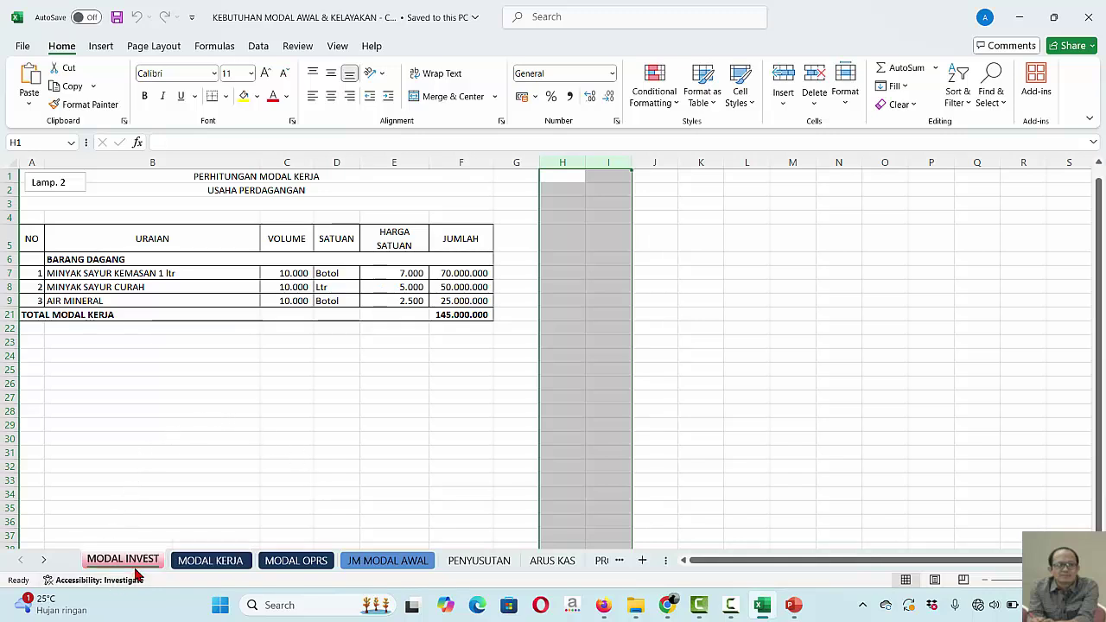
left_click(556, 534)
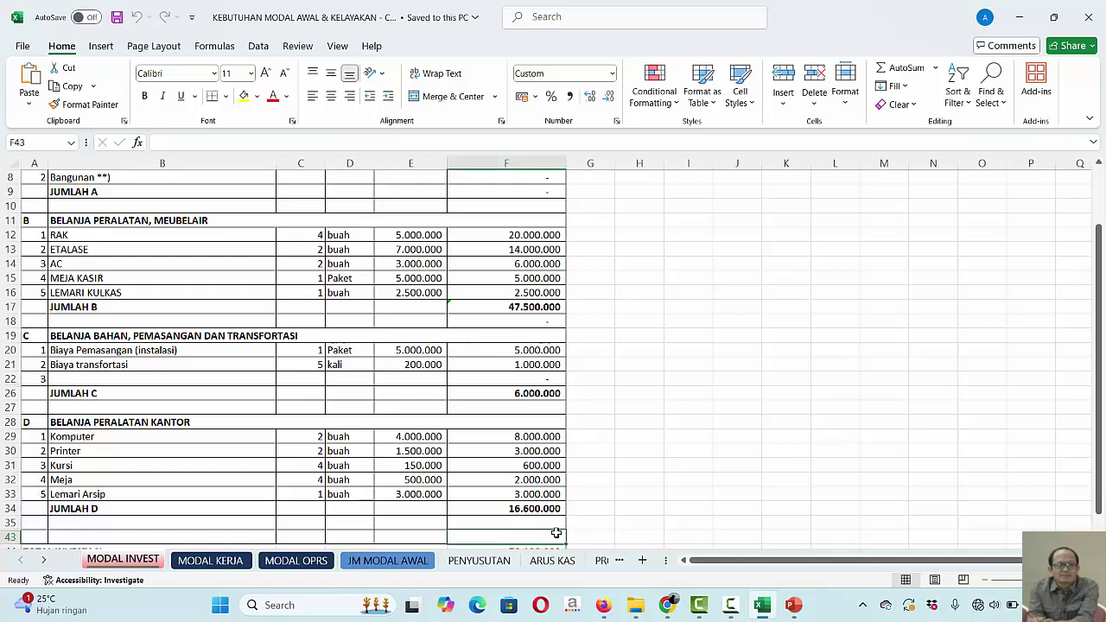
key("Down")
key("Down")
key("Down")
key("Down")
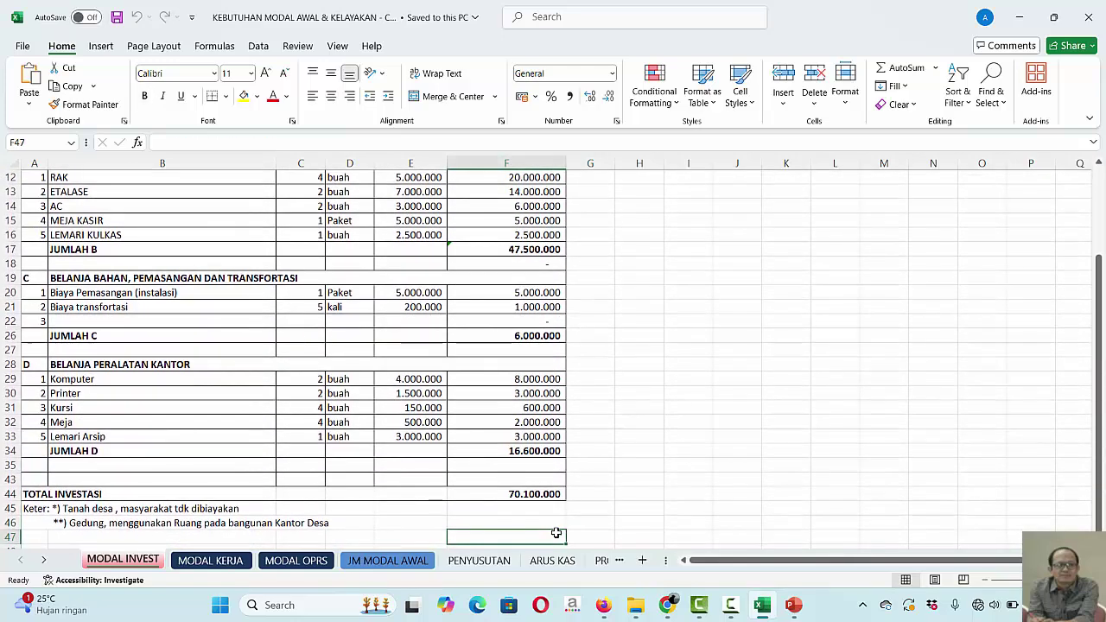
Compare the MODAL KERJA and MODAL OPRS sheets with the capital summary on the JM MODAL AWAL sheet.
left_click(210, 561)
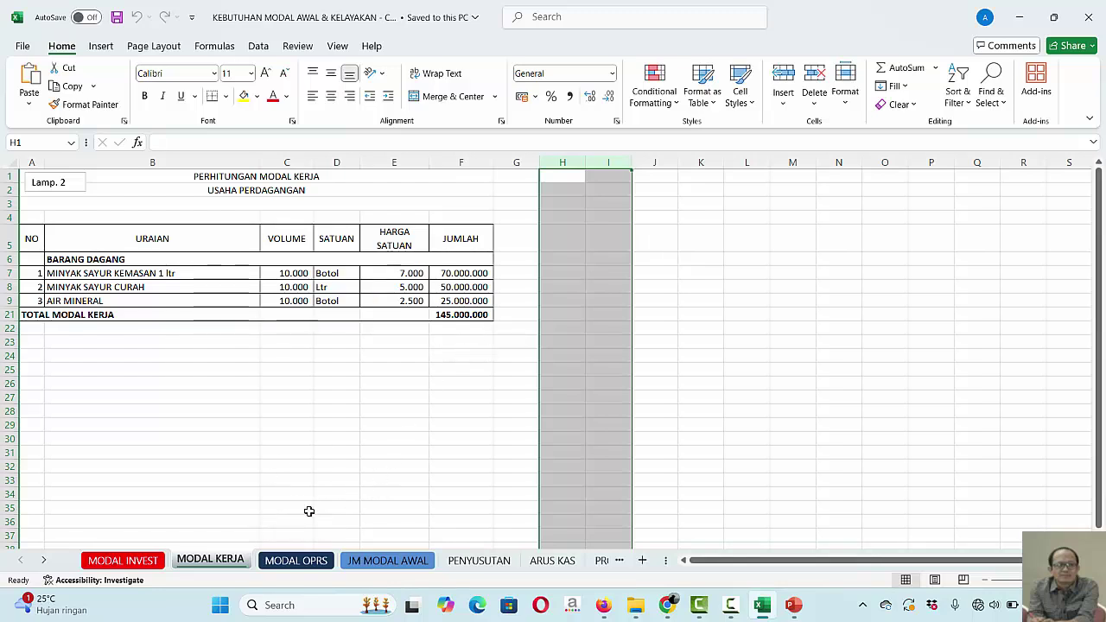
left_click(299, 562)
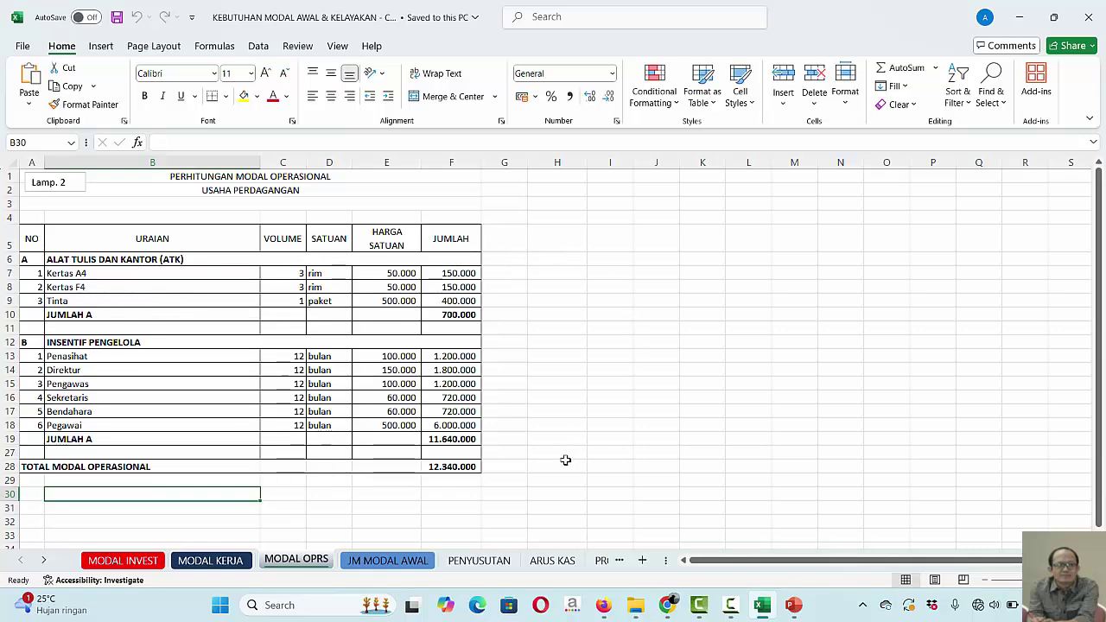
left_click(417, 564)
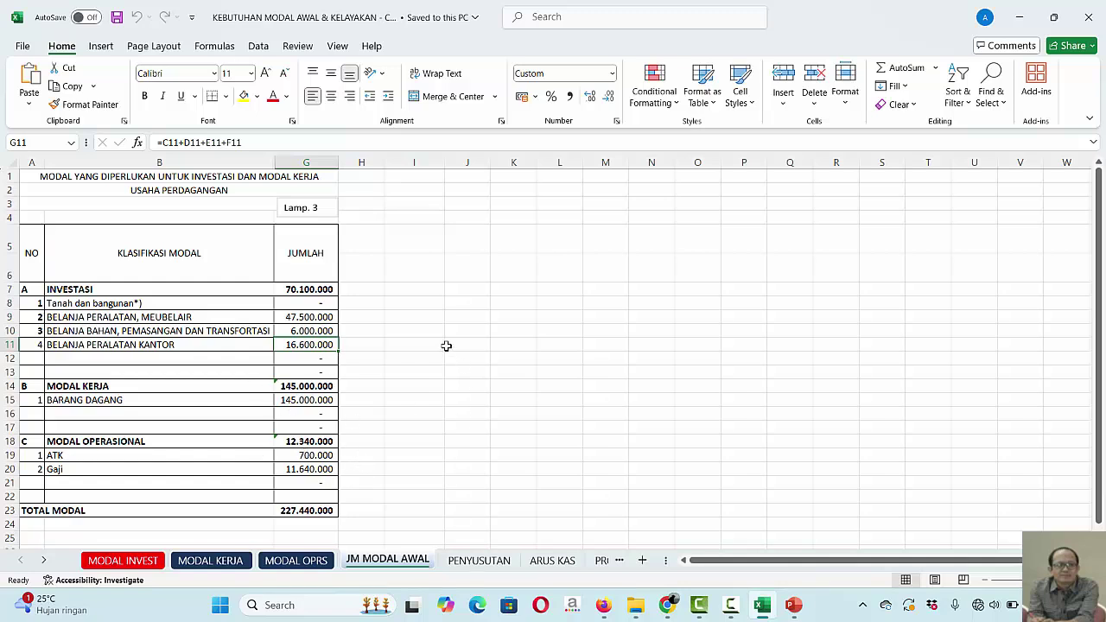
left_click(141, 562)
left_click(220, 562)
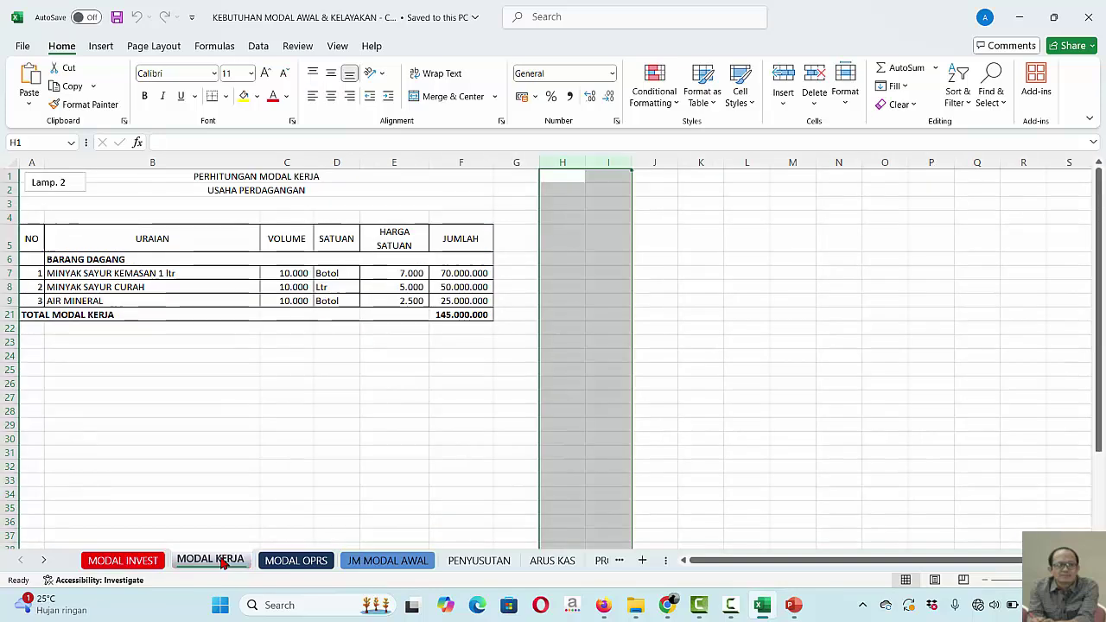
left_click(301, 562)
left_click(384, 563)
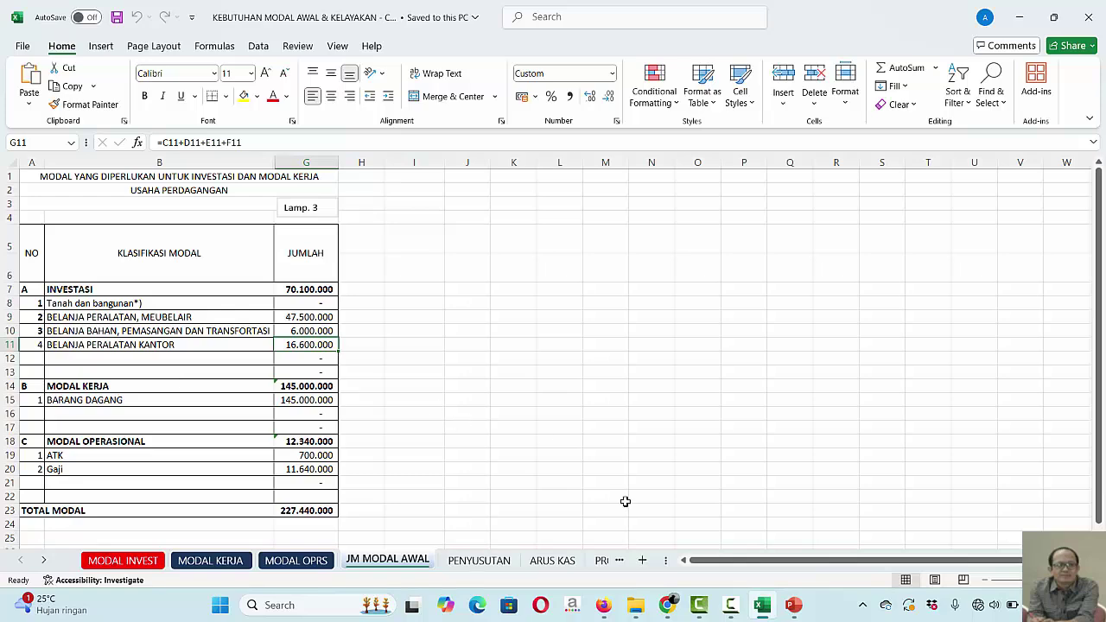
On the PENYUSUTAN sheet, move the picture listing asset useful lives closer to the depreciation table, around columns J to P.
left_click(549, 561)
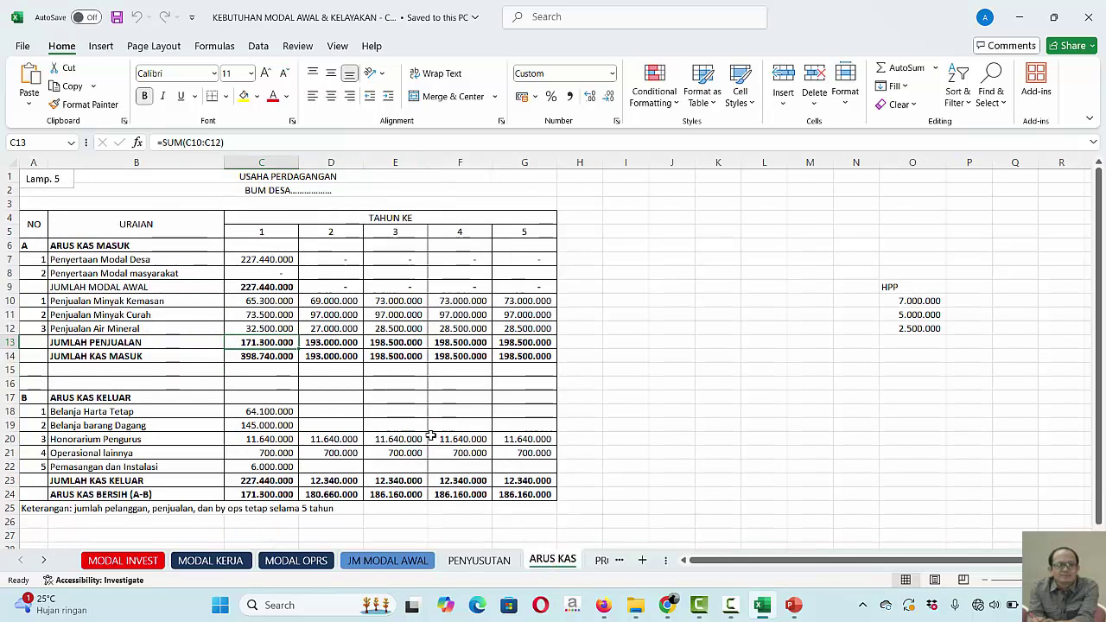
left_click(481, 561)
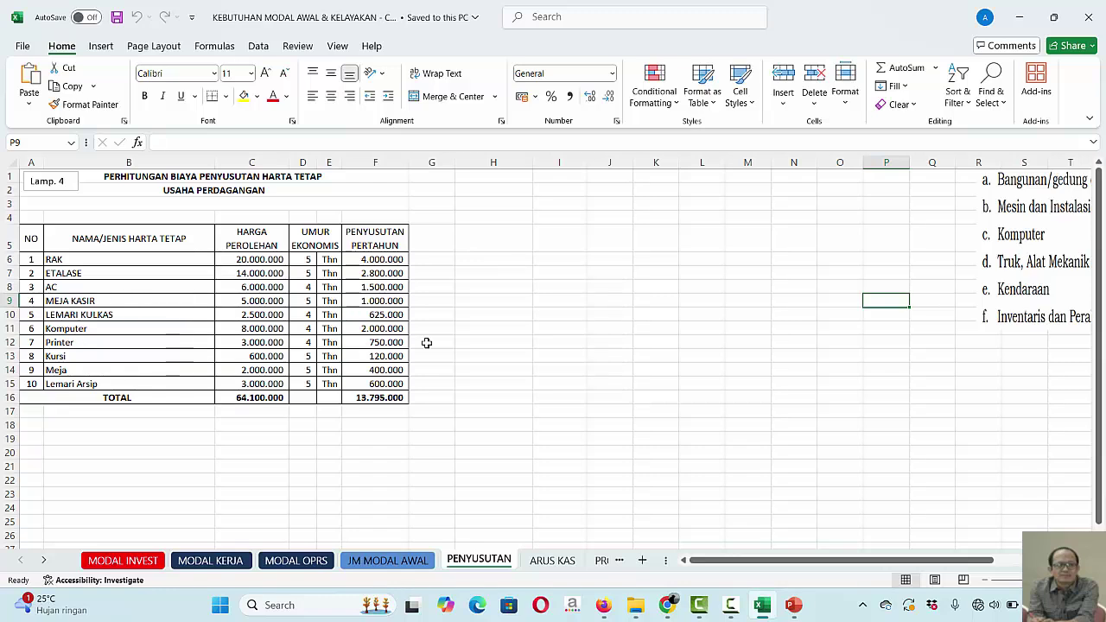
left_click(1025, 241)
left_click_drag(1025, 241, 648, 306)
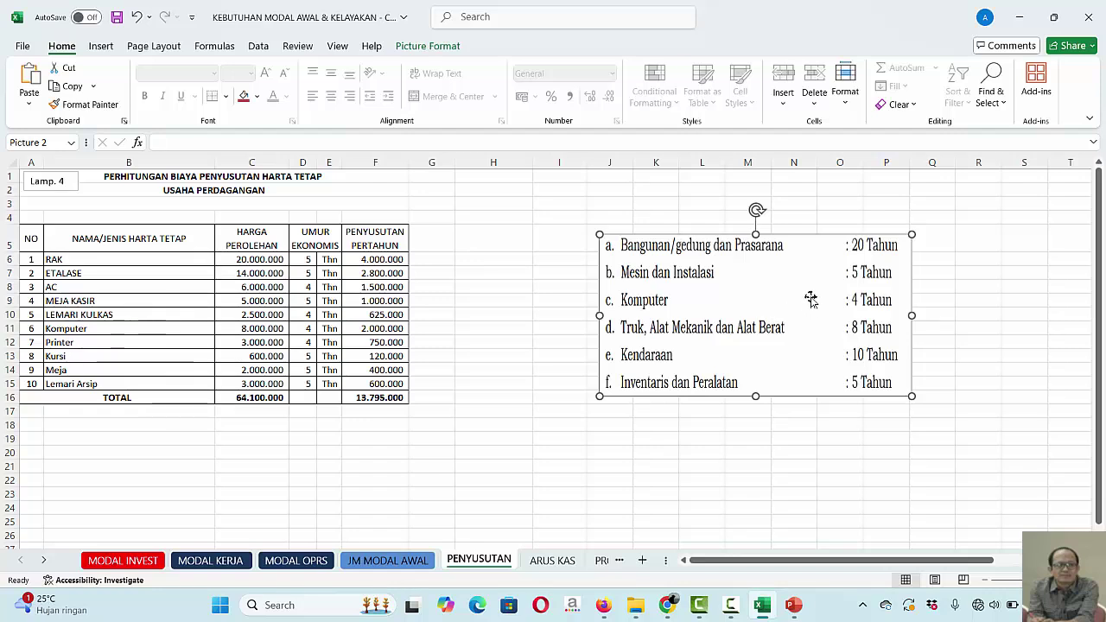
left_click(801, 209)
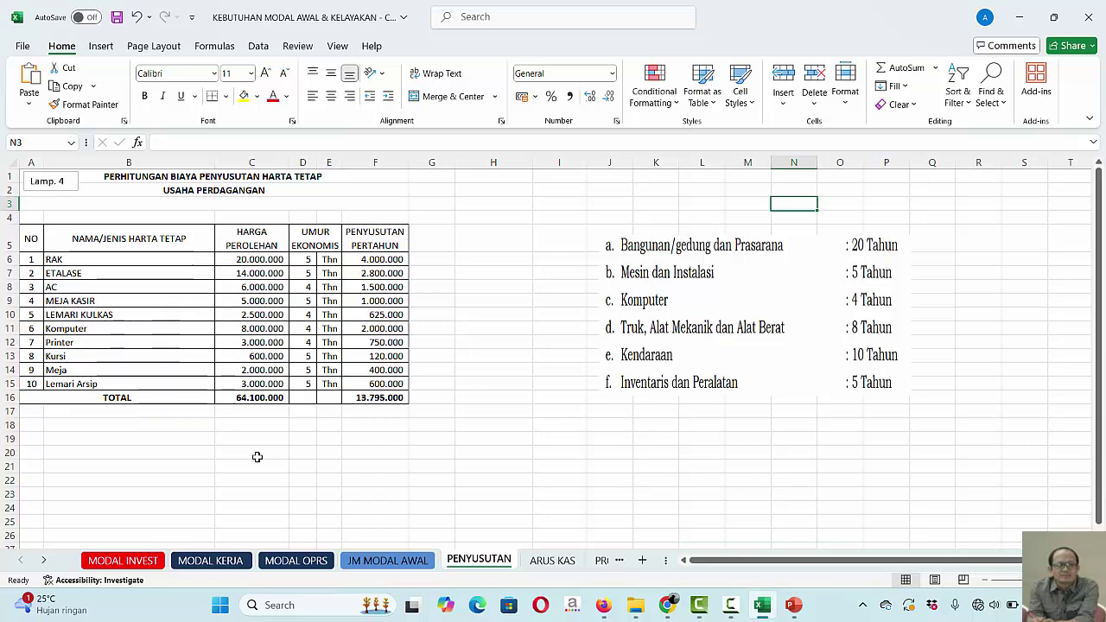
Inspect the acquisition price formulas for RAK, ETALASE and LEMARI KULKAS in the depreciation table.
left_click(254, 258)
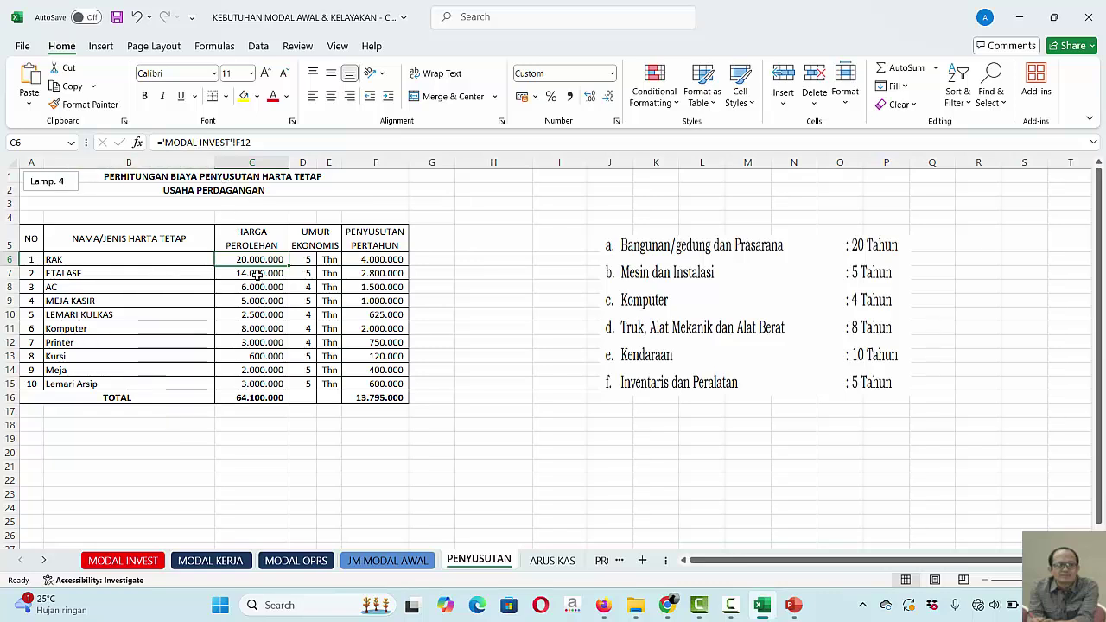
left_click(256, 273)
left_click(263, 317)
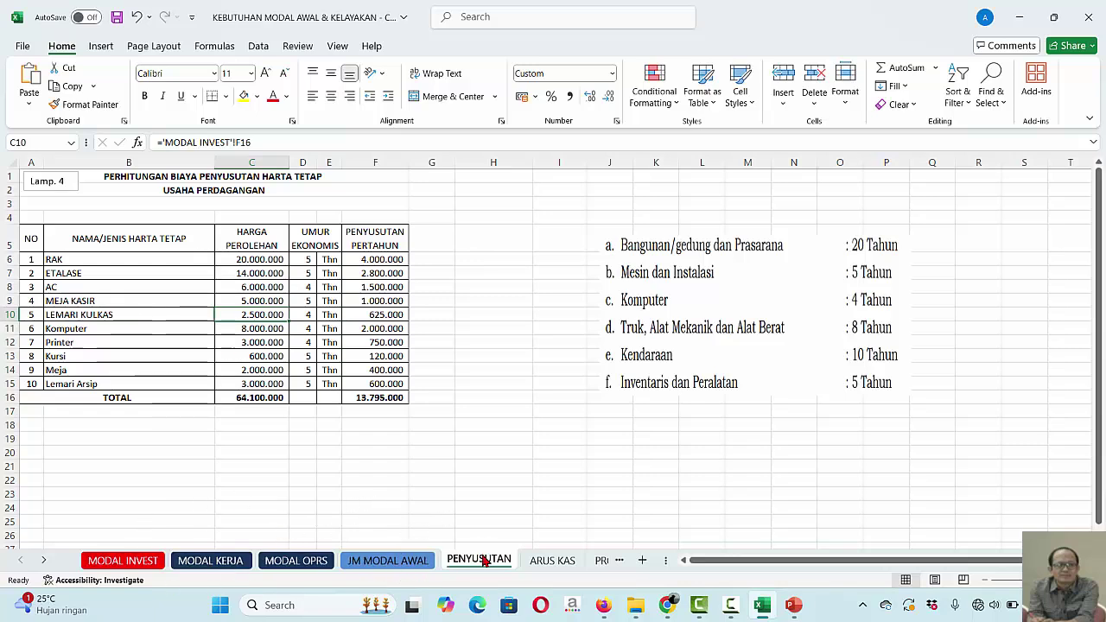
Review the five-year cash inflows and outflows on the ARUS KAS sheet, including year 2 of Belanja Harta Tetap.
left_click(565, 564)
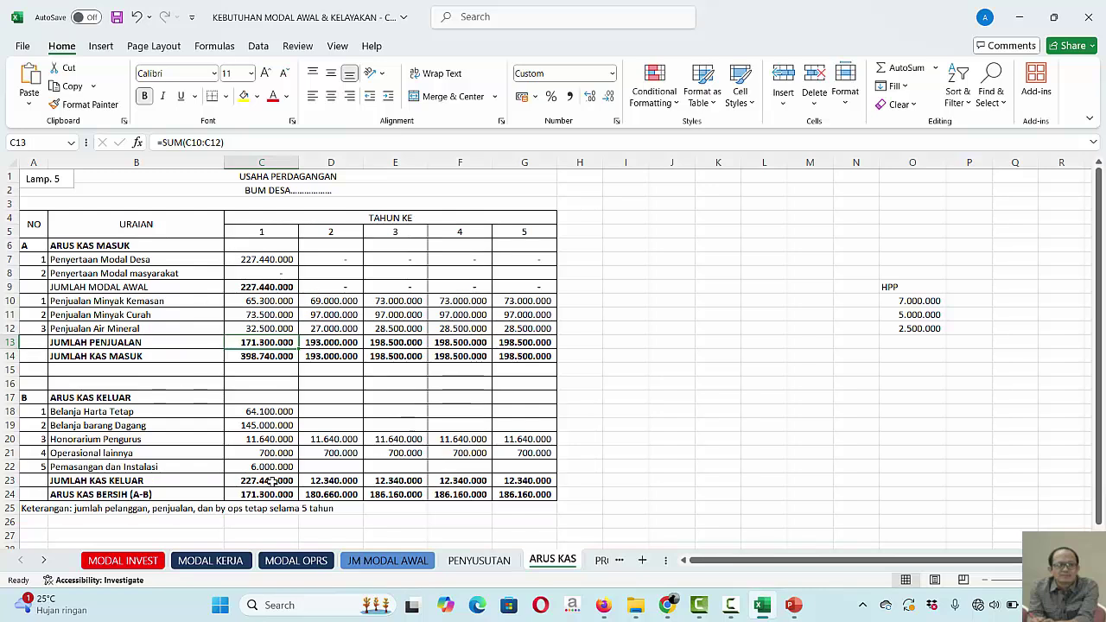
key("Down")
key("Down")
key("Down")
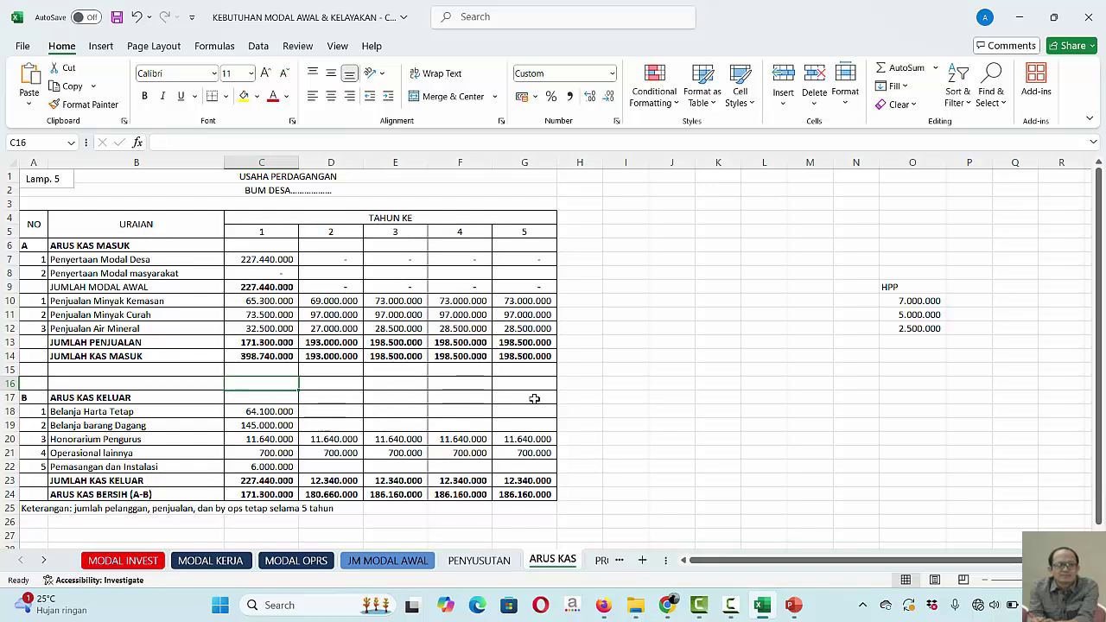
left_click(343, 415)
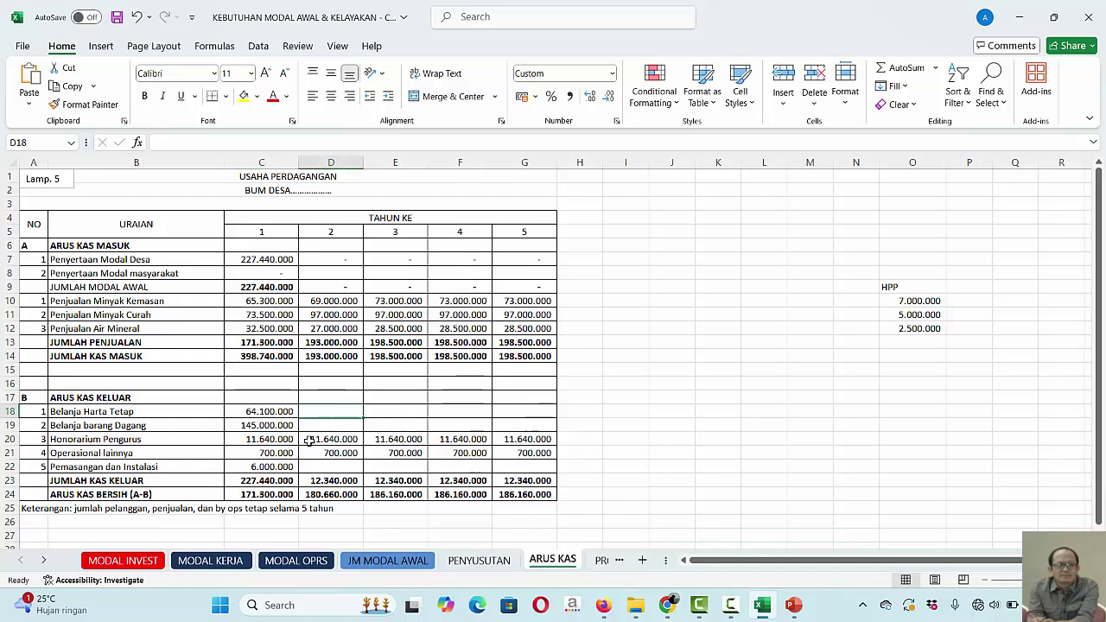
On the PROYEKSI LABA sheet, inspect the year 1 formulas for Penjualan Minyak Kemasan and its first HPP row.
left_click(602, 561)
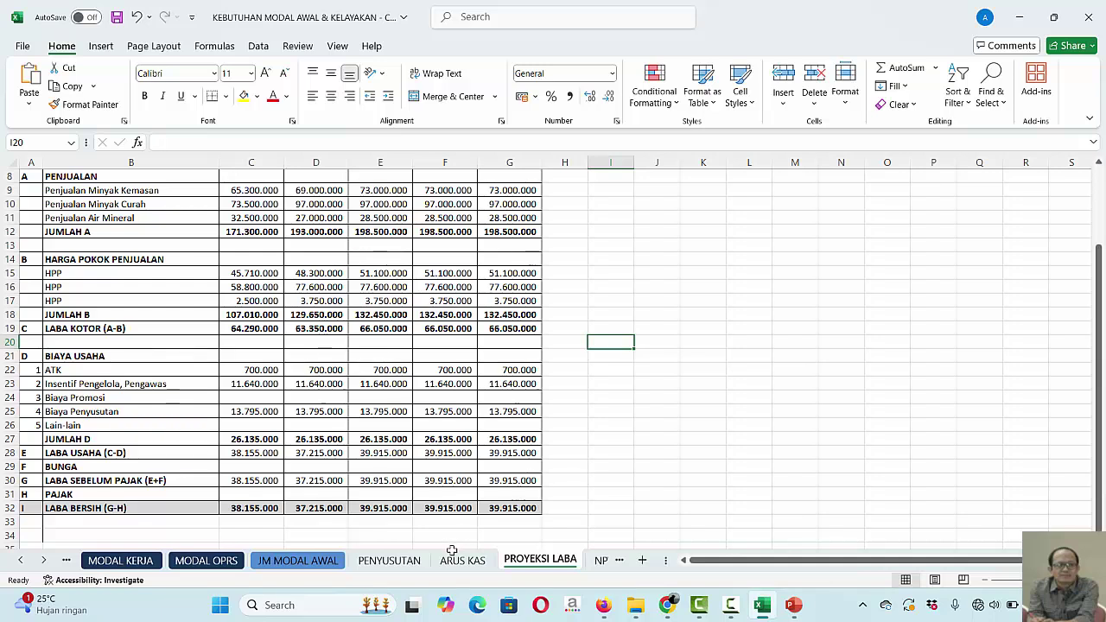
key("Up")
key("Up")
key("Up")
key("Up")
key("Up")
key("Up")
key("Up")
key("Up")
key("Up")
key("Up")
key("Up")
key("Up")
key("Up")
key("Up")
key("Up")
key("Up")
key("Up")
key("Up")
key("Up")
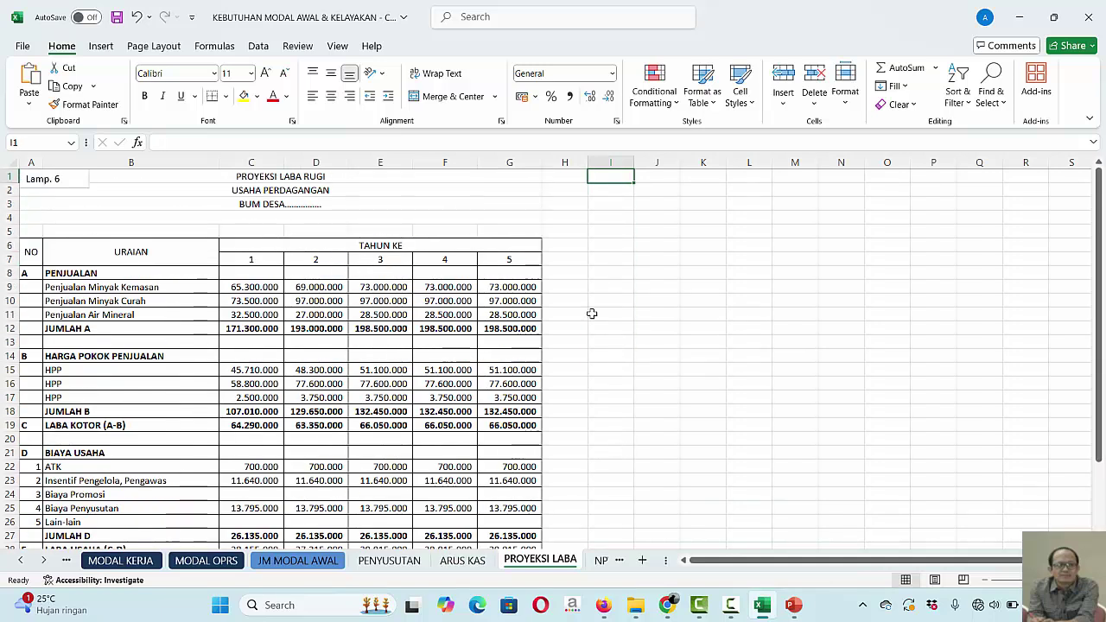
left_click(244, 287)
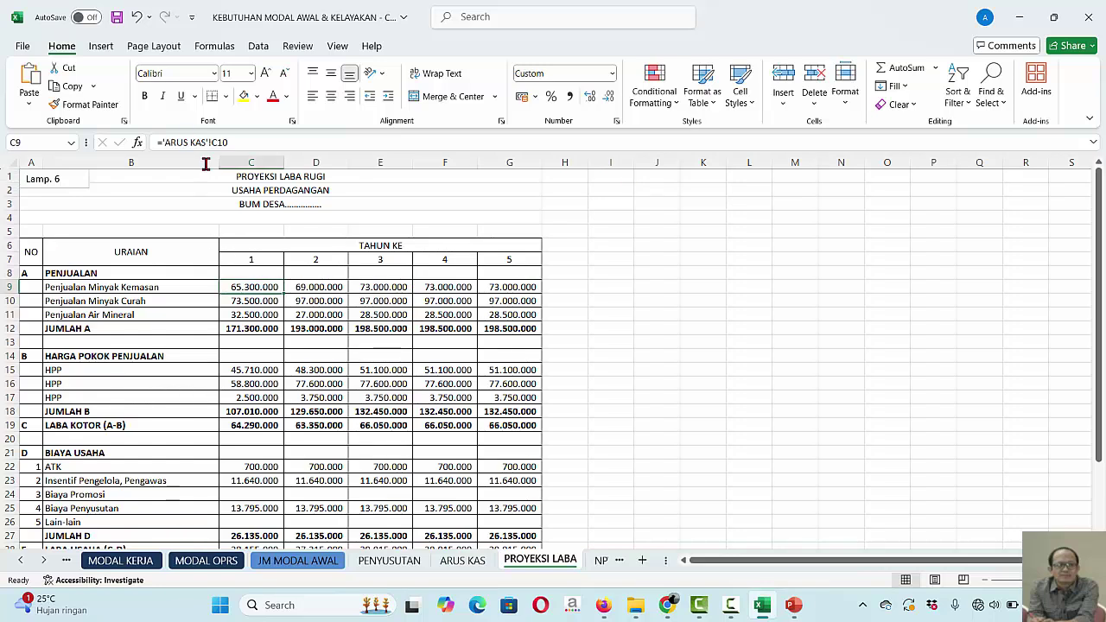
left_click(256, 373)
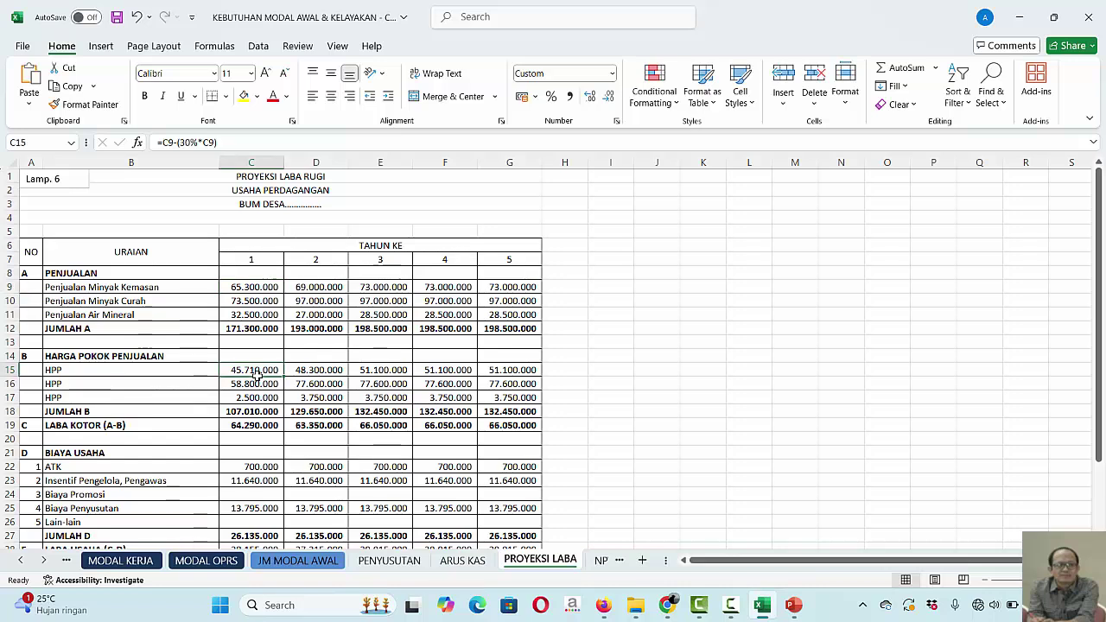
Review the profit projection from the cost of goods sold through operating costs down to the LABA BERSIH row.
left_click(696, 366)
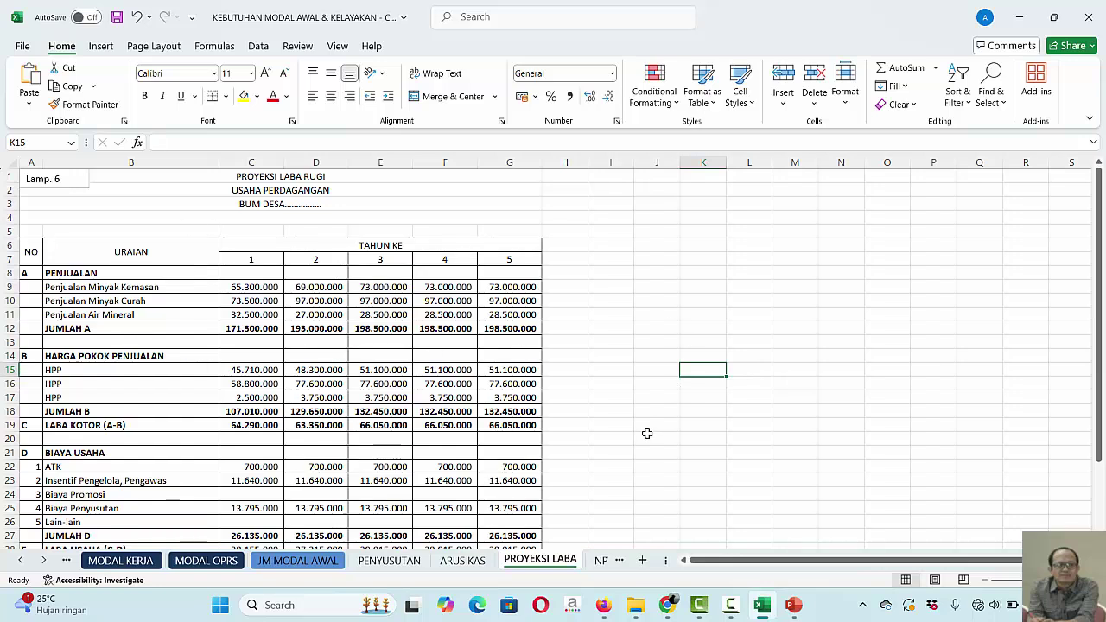
key("Down")
key("Down")
key("Down")
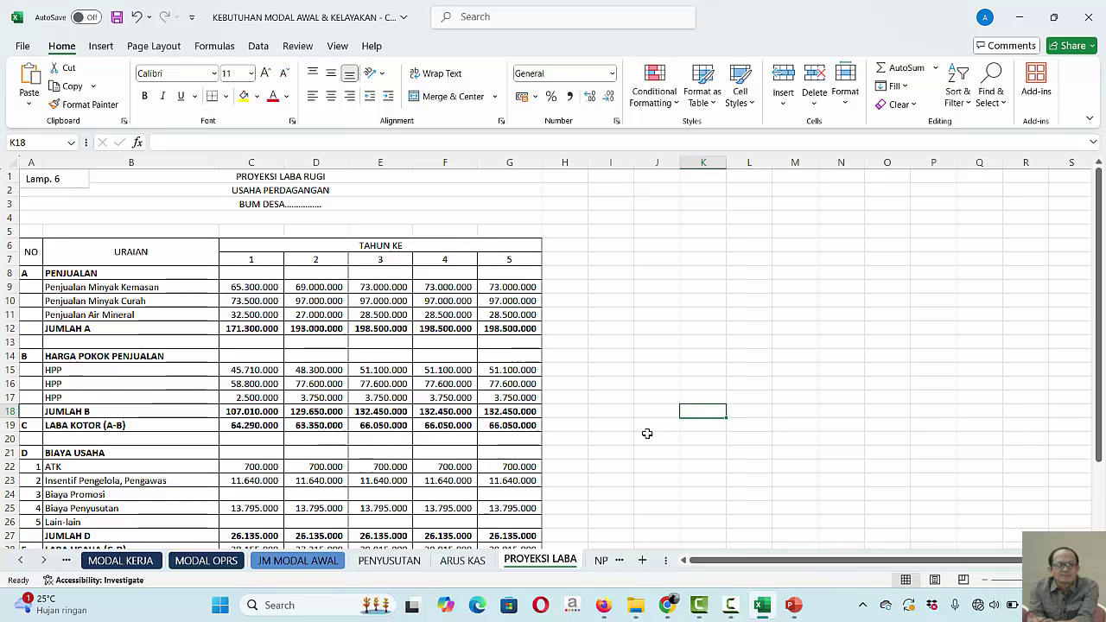
key("Down")
key("Down")
key("Down")
key("Down")
key("Down")
key("Down")
key("Down")
key("Down")
key("Down")
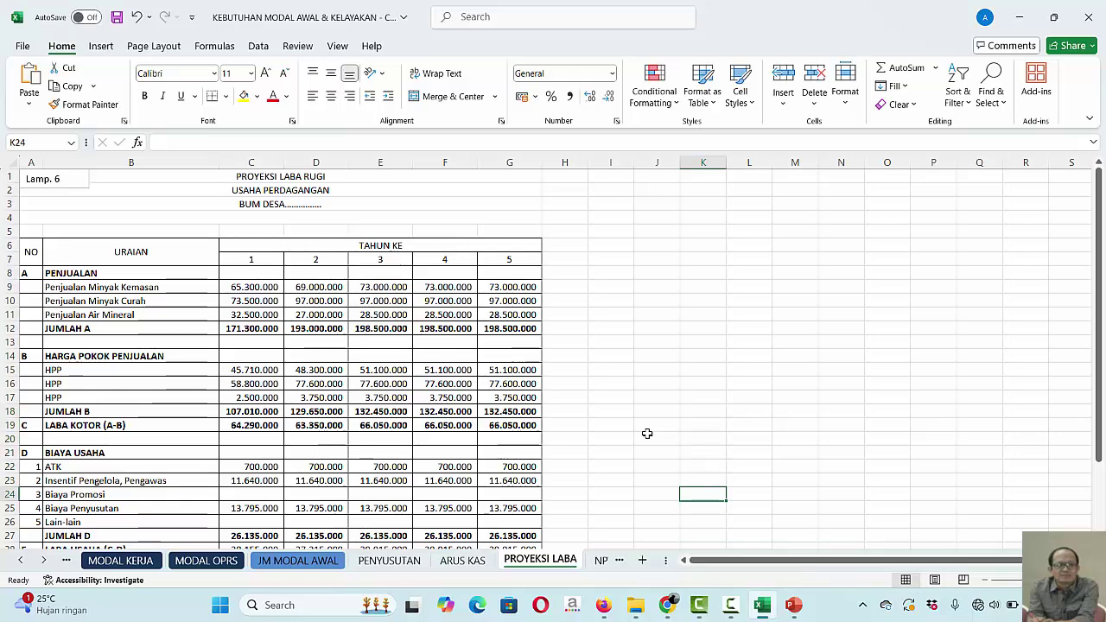
key("Down")
key("Down")
key("Down")
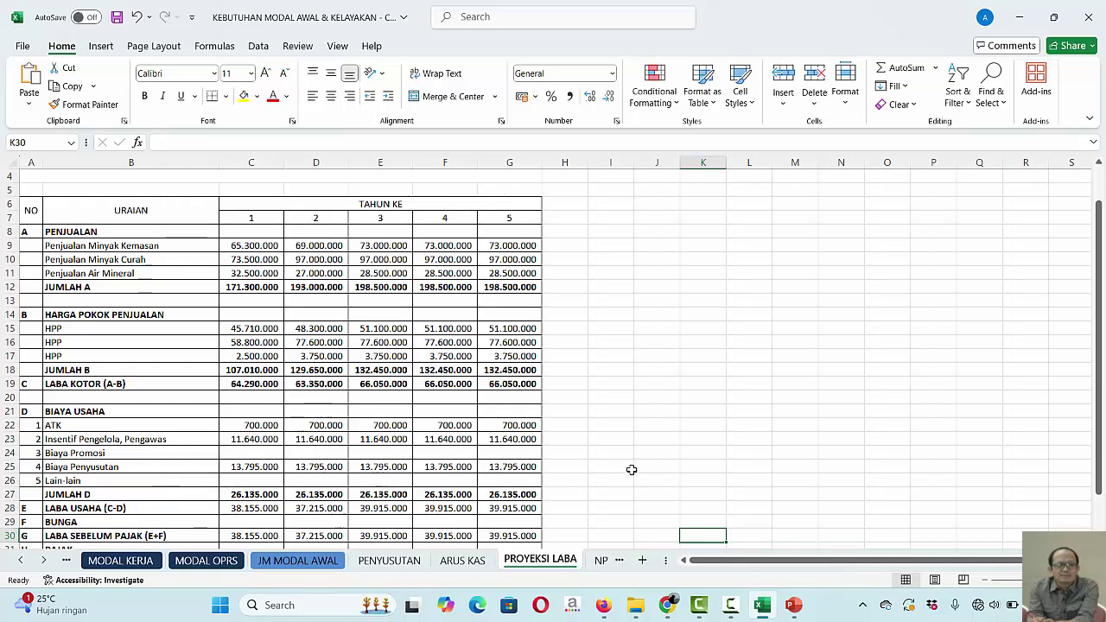
left_click(664, 455)
key("Down")
key("Down")
key("Down")
key("Down")
key("Down")
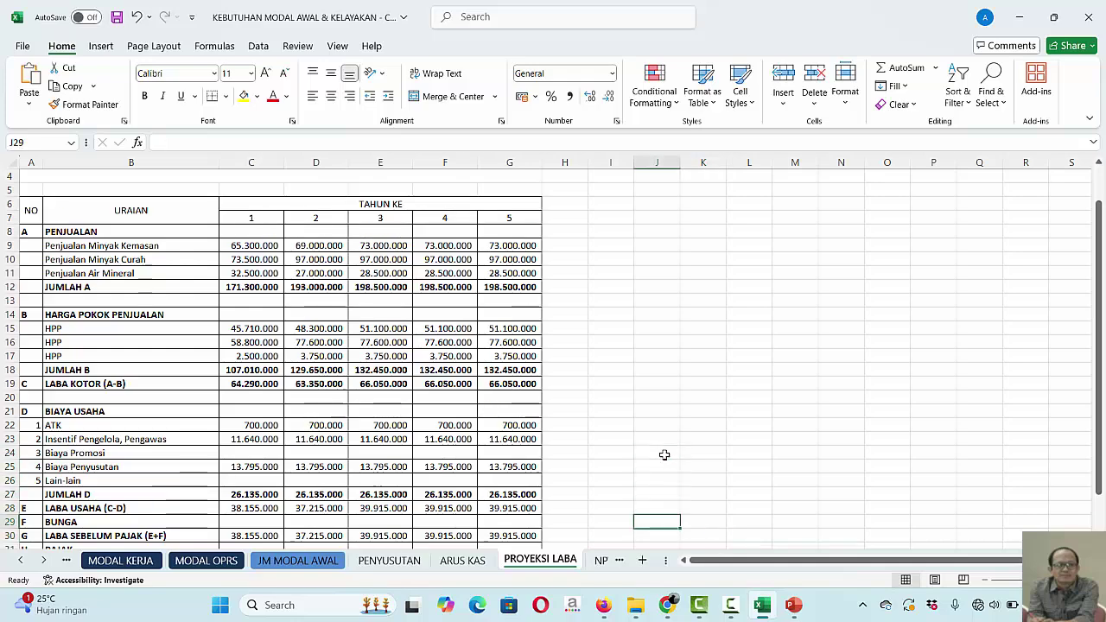
key("Down")
key("Down")
key("Down")
key("Down")
key("Down")
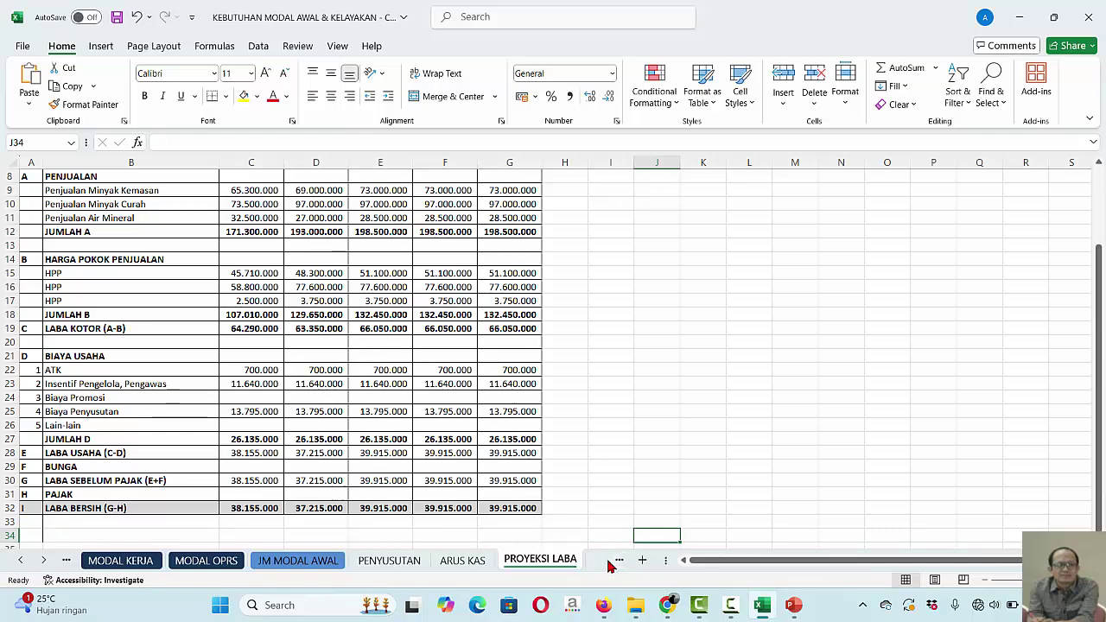
Open the NPV sheet and examine its assessment criteria and present value table from the top.
left_click(605, 560)
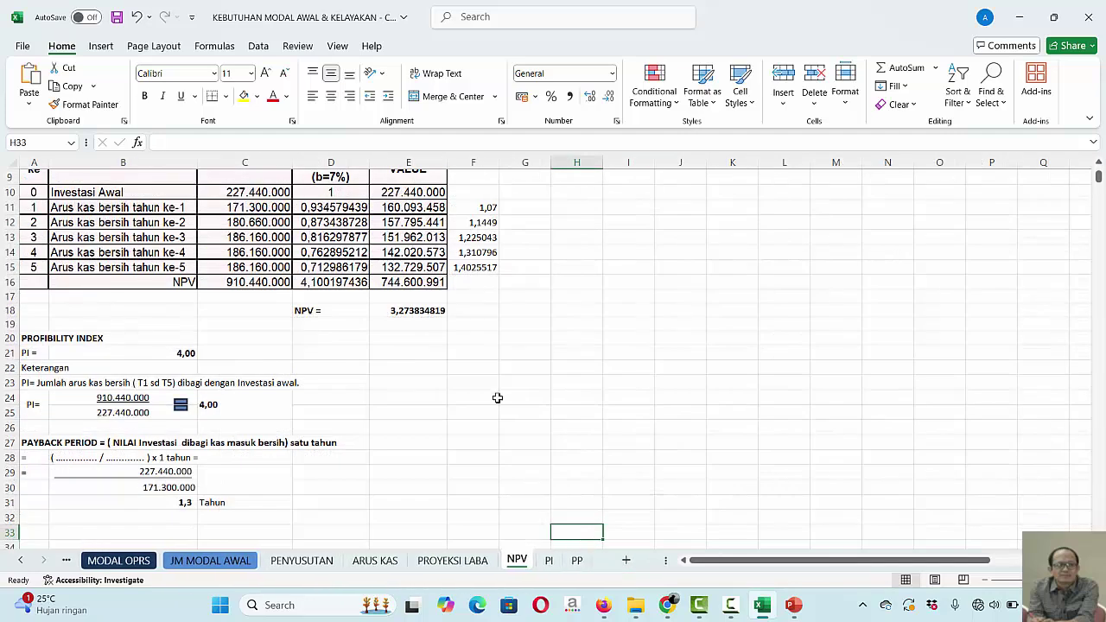
key("Up")
key("Up")
key("Up")
key("Up")
key("Up")
key("Up")
key("Up")
key("Up")
key("Up")
key("Up")
key("Up")
key("Up")
key("Up")
key("Up")
key("Up")
key("Up")
key("Up")
key("Up")
key("Up")
key("Up")
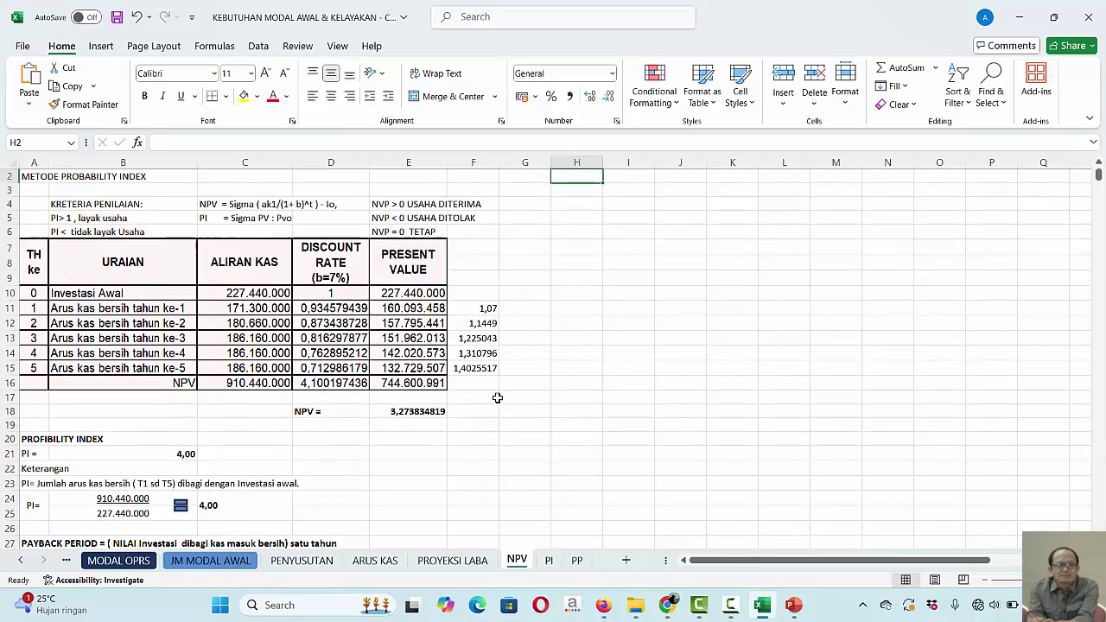
On the NPV sheet, highlight the labels from Arus kas bersih tahun ke-1 through tahun ke-5 in the present value table.
key("Up")
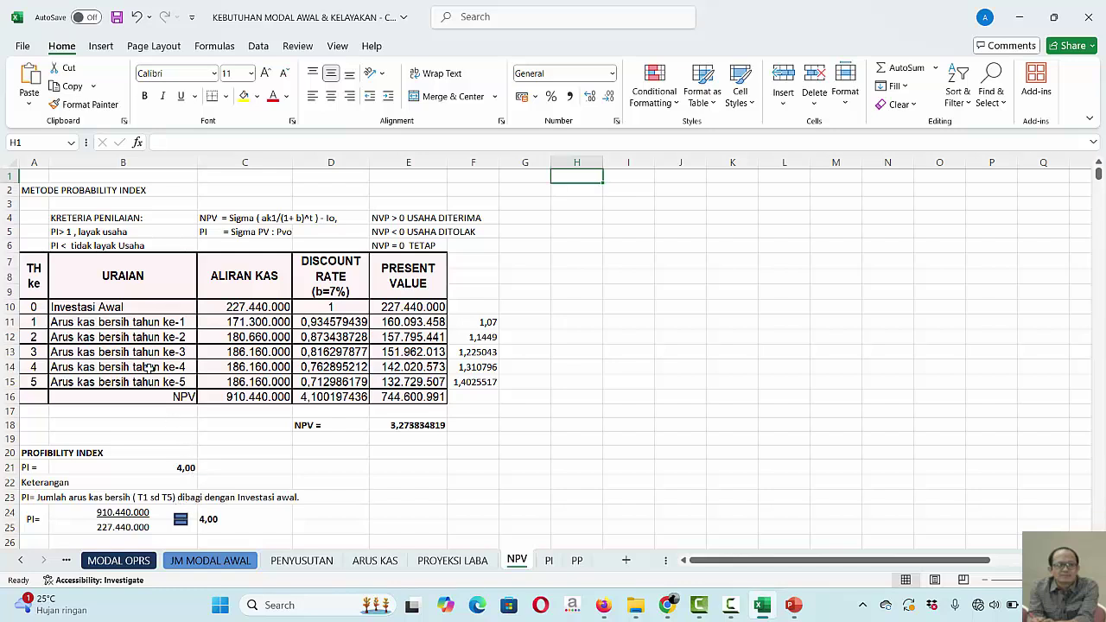
left_click(73, 321)
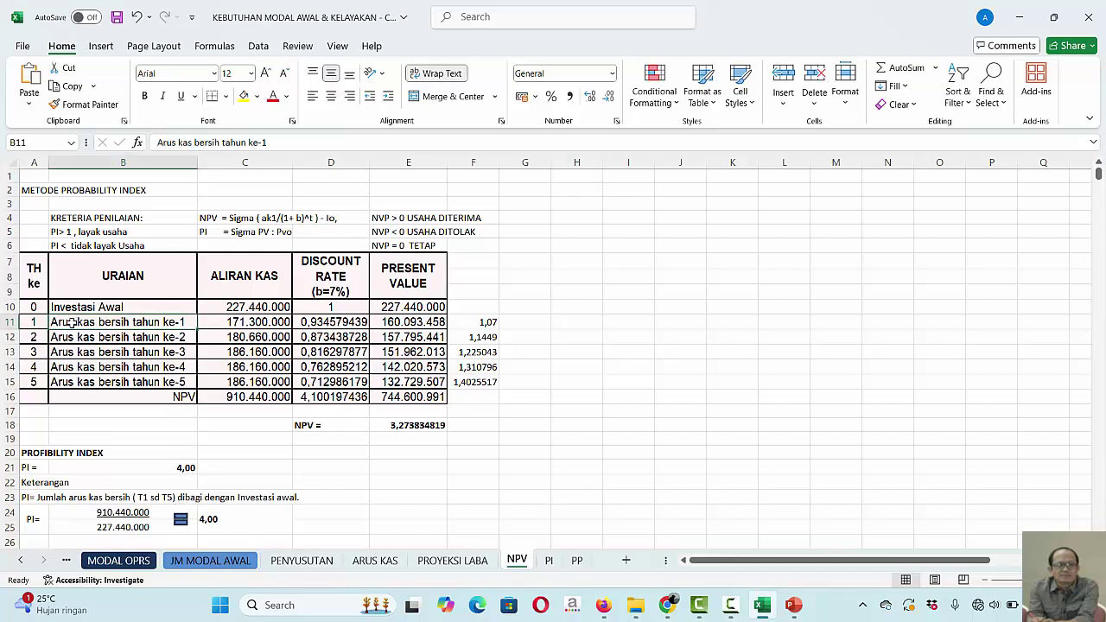
left_click_drag(73, 321, 76, 382)
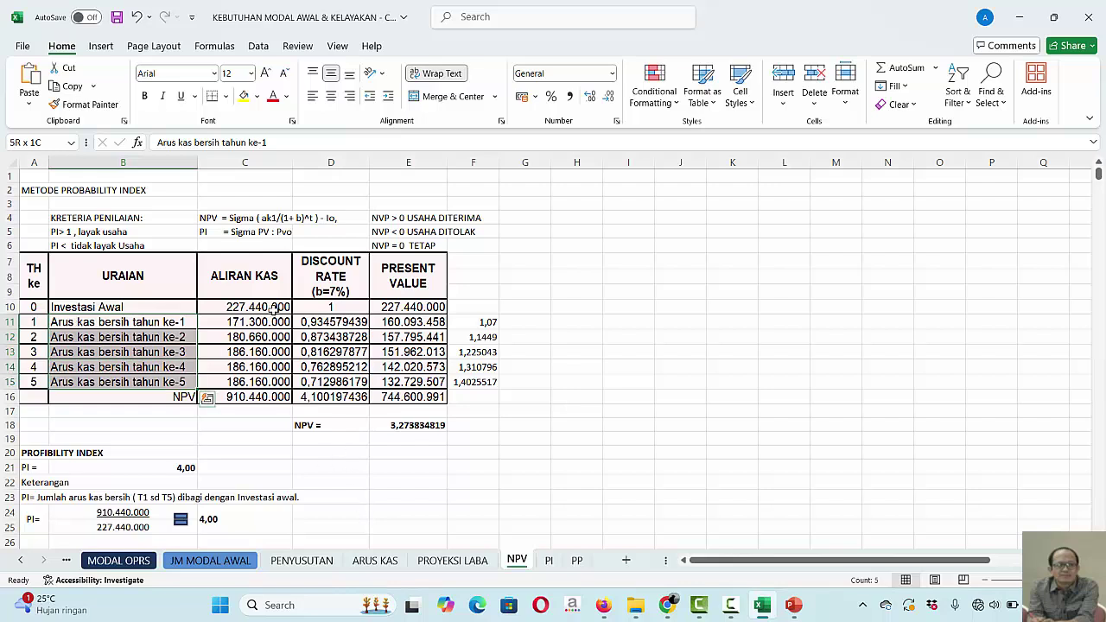
Review the NPV sheet from its top down through the PROFIBILITY INDEX section to the PAYBACK PERIOD calculation in years.
left_click(392, 503)
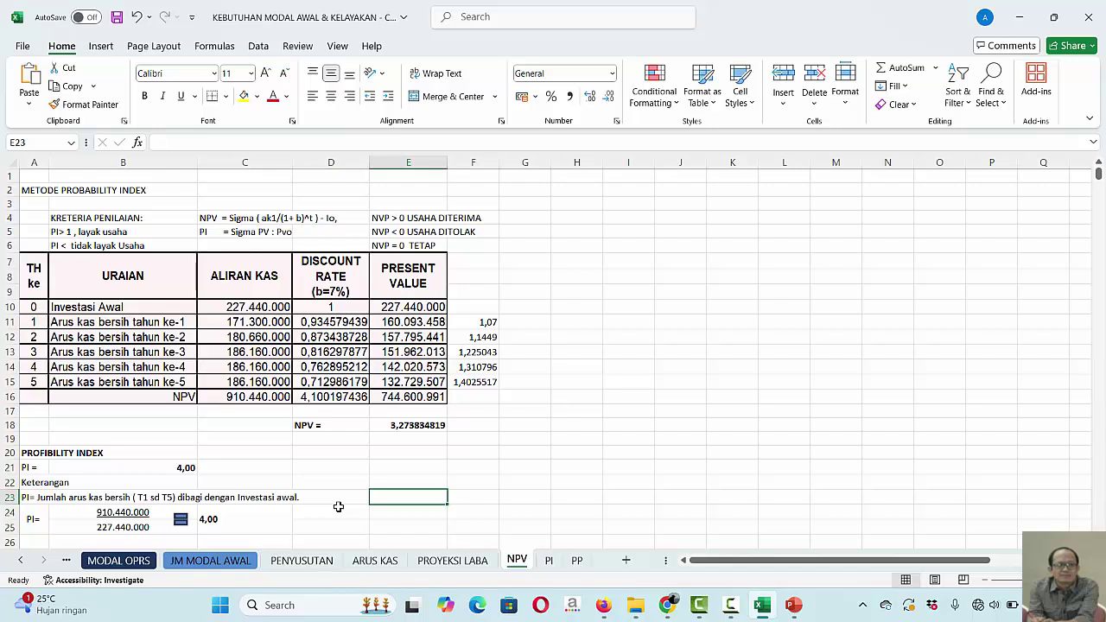
key("Up")
key("Up")
key("Up")
key("Up")
key("Up")
key("Up")
key("Up")
key("Up")
key("Up")
key("Up")
key("Up")
key("Up")
key("Up")
key("Up")
key("Up")
key("Up")
key("Up")
key("Up")
key("Up")
key("Up")
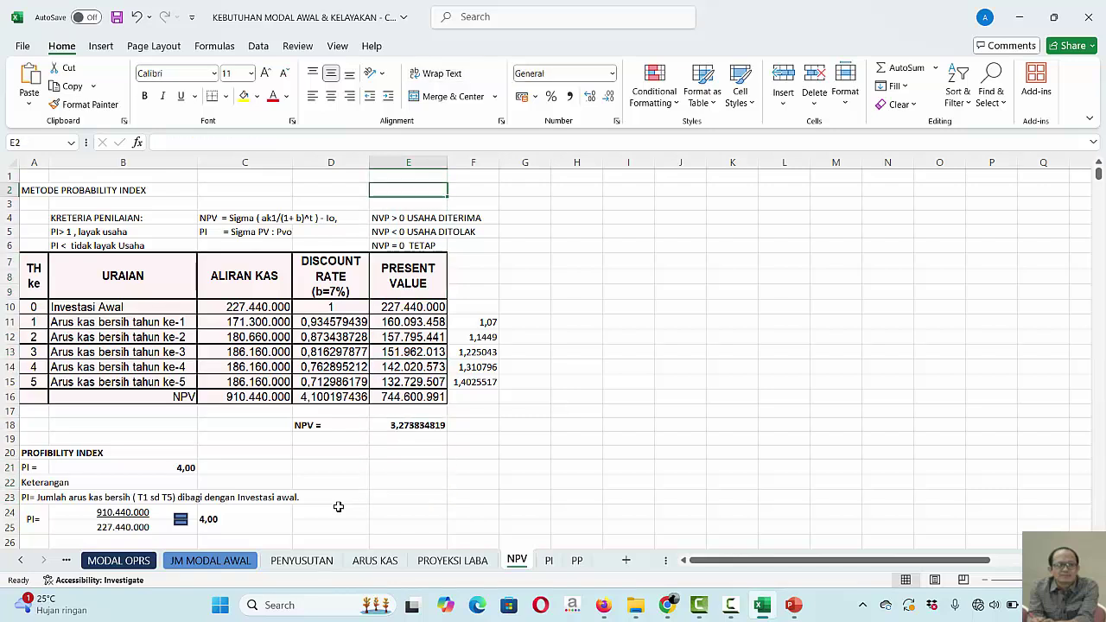
key("Down")
key("Down")
key("Down")
key("Down")
key("Down")
key("Down")
key("Down")
key("Down")
key("Down")
key("Down")
key("Down")
key("Down")
key("Down")
key("Down")
key("Down")
key("Down")
key("Down")
key("Down")
key("Down")
key("Down")
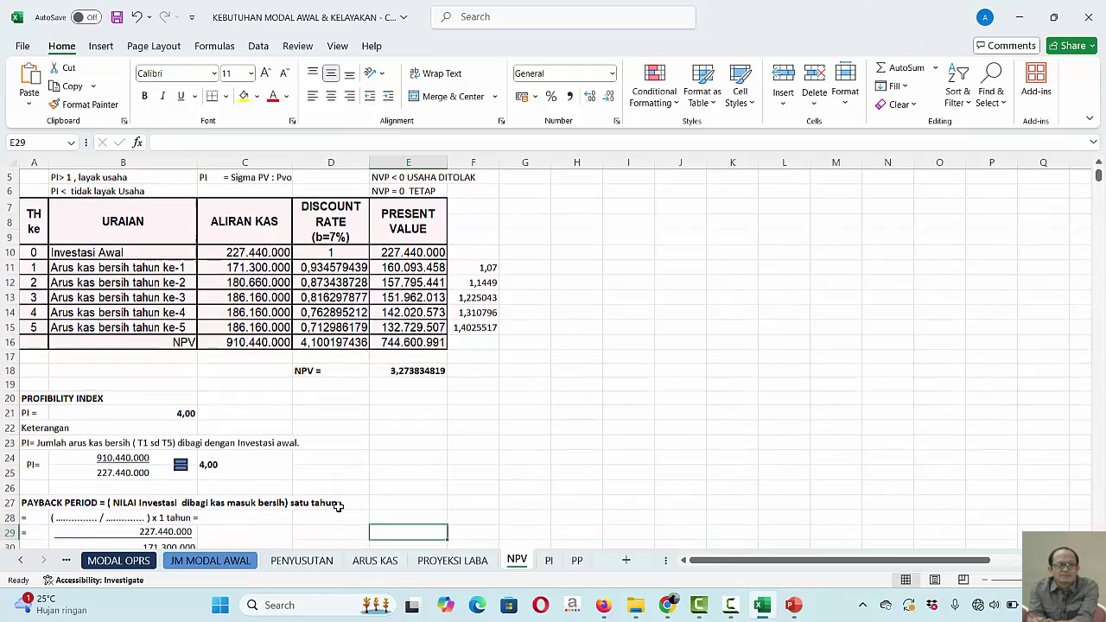
key("Down")
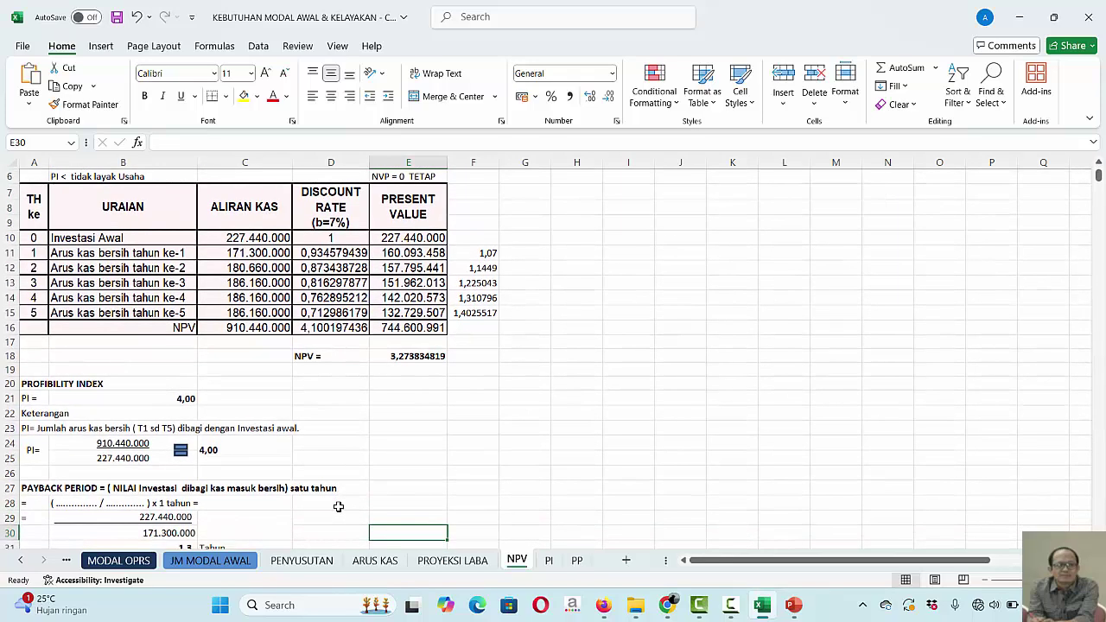
key("Down")
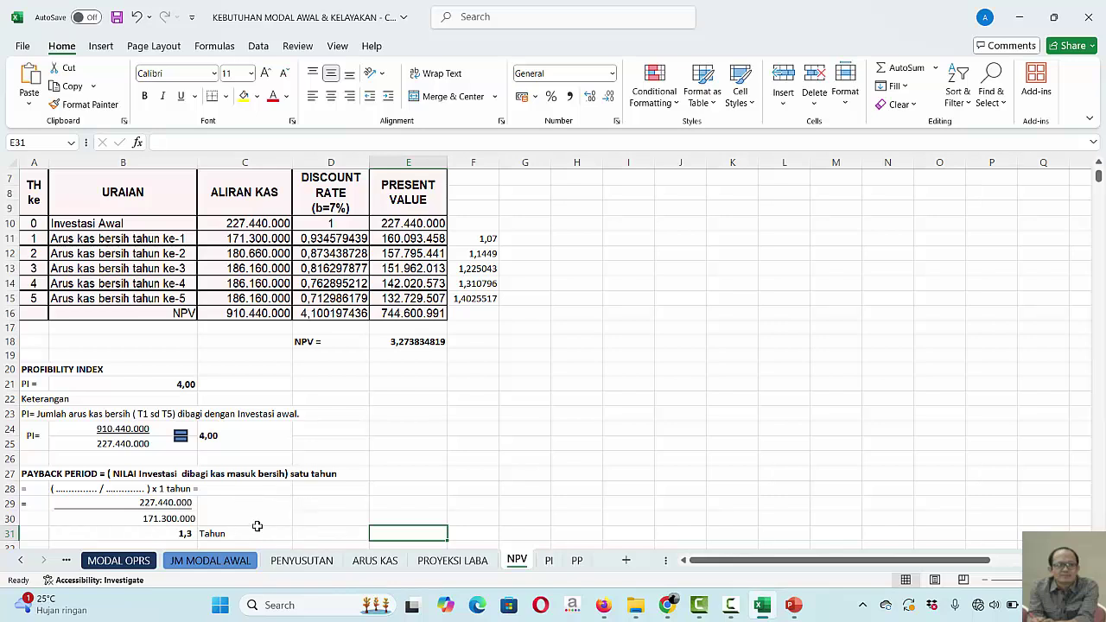
Return to the top of the NPV sheet and review the assessment criteria above the present value table.
left_click(554, 430)
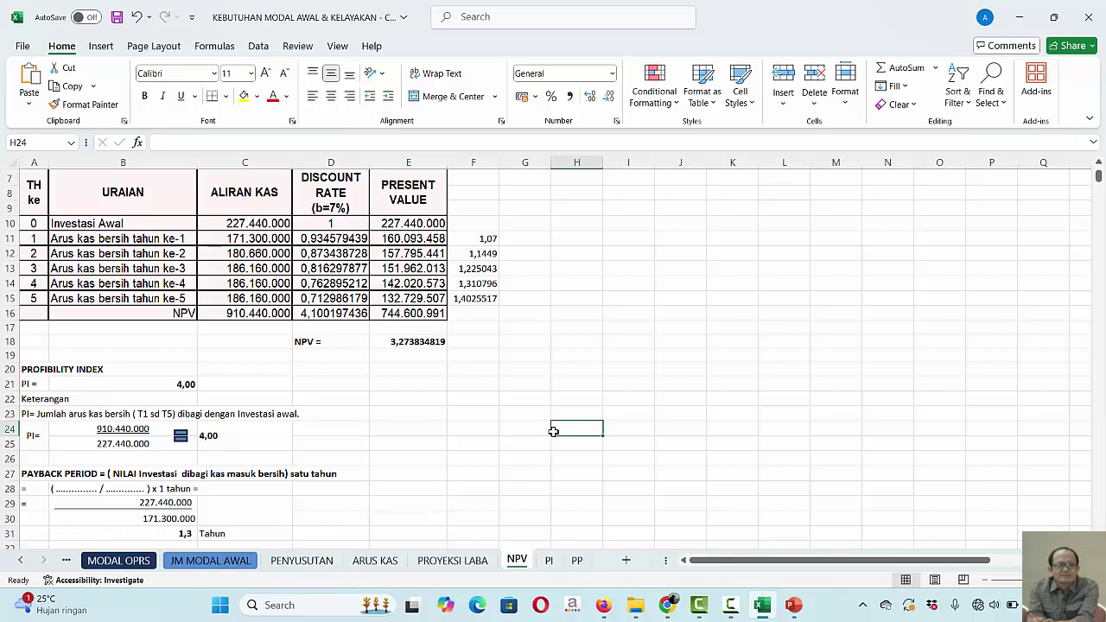
key("Up")
key("Up")
key("Up")
key("Up")
key("Up")
key("Up")
key("Up")
key("Up")
key("Up")
key("Up")
key("Up")
key("Up")
key("Up")
key("Up")
key("Up")
key("Up")
key("Up")
key("Up")
key("Up")
key("Up")
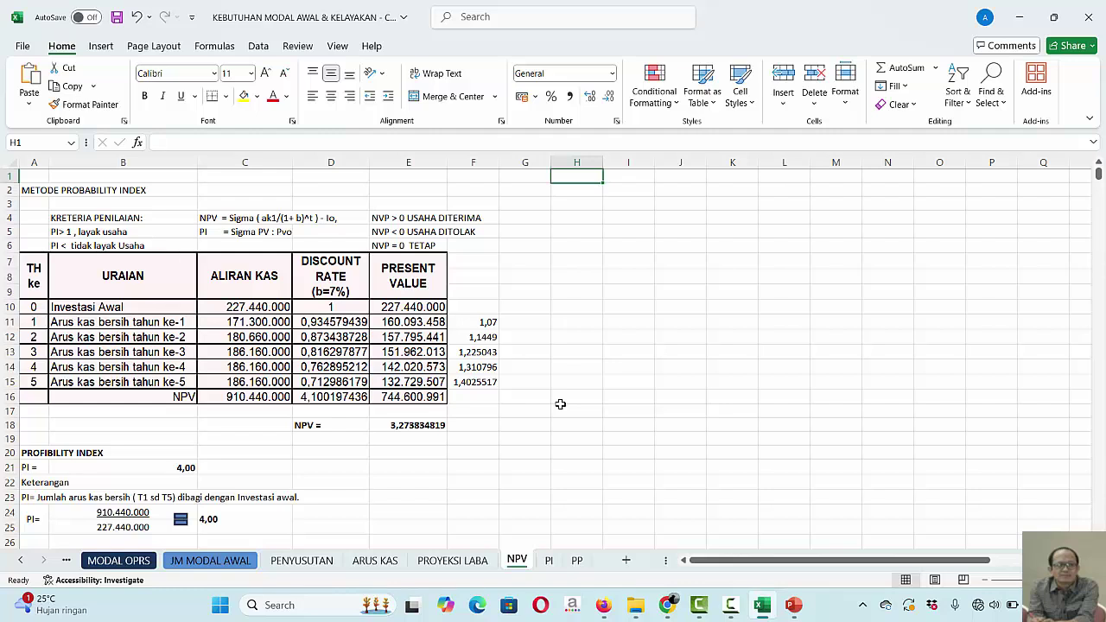
Open the MODAL OPRS sheet and review its office supplies, manager incentives and total operational capital.
left_click(23, 562)
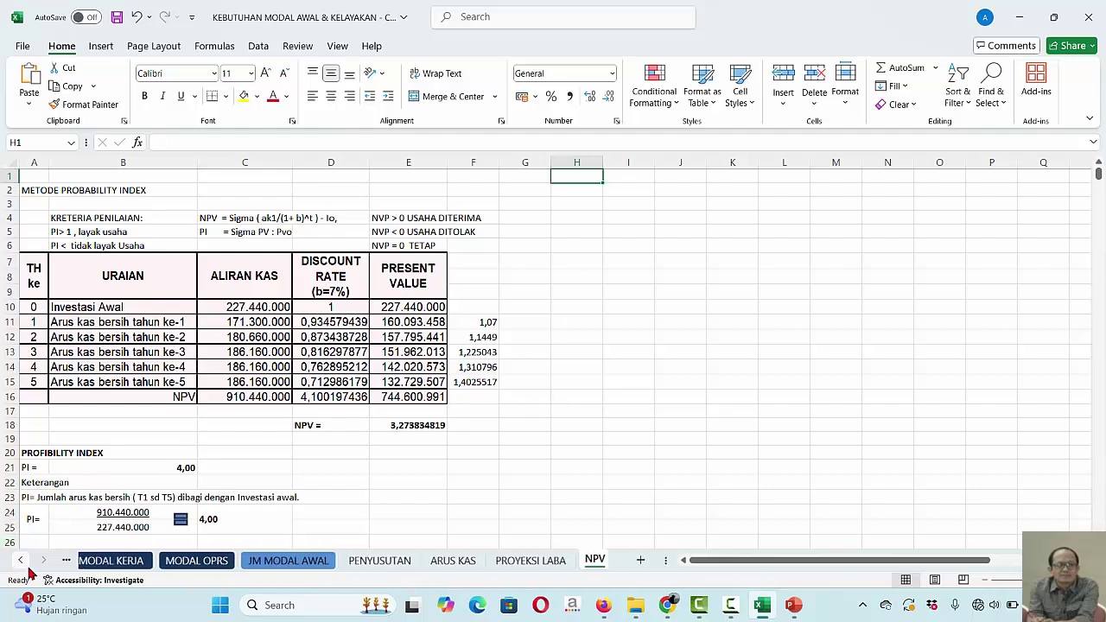
left_click(23, 561)
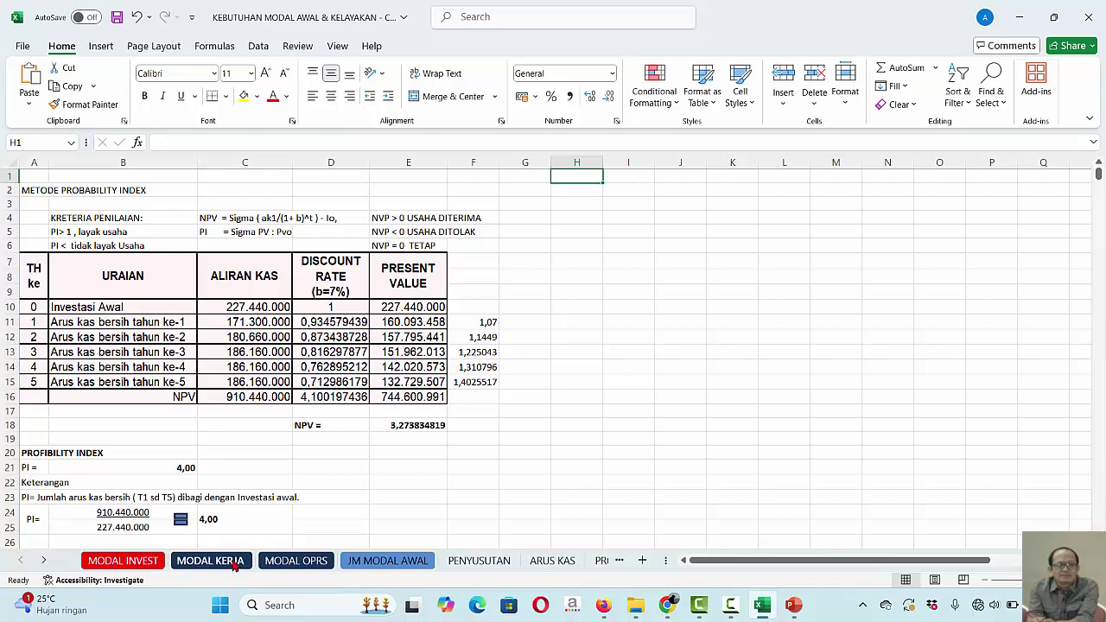
left_click(303, 562)
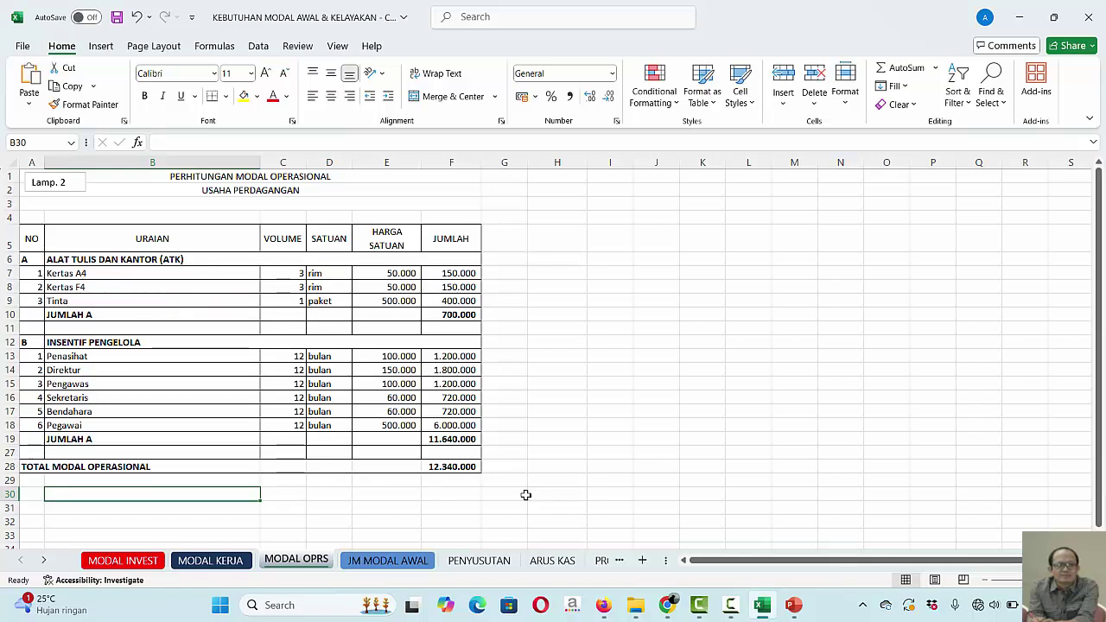
left_click(43, 560)
left_click(43, 561)
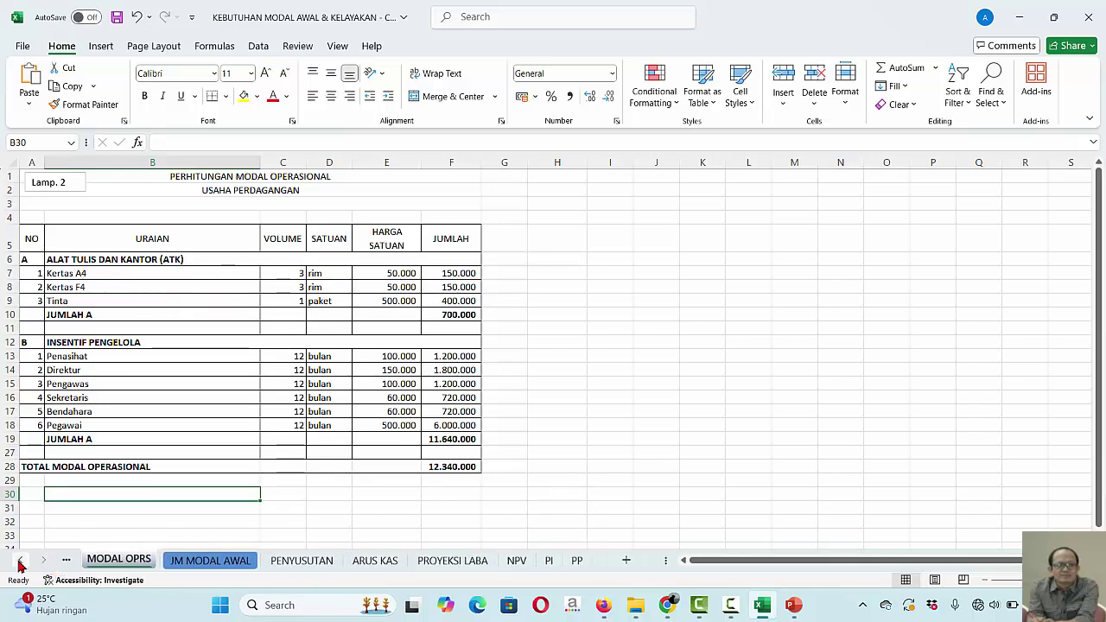
left_click(21, 562)
left_click(20, 562)
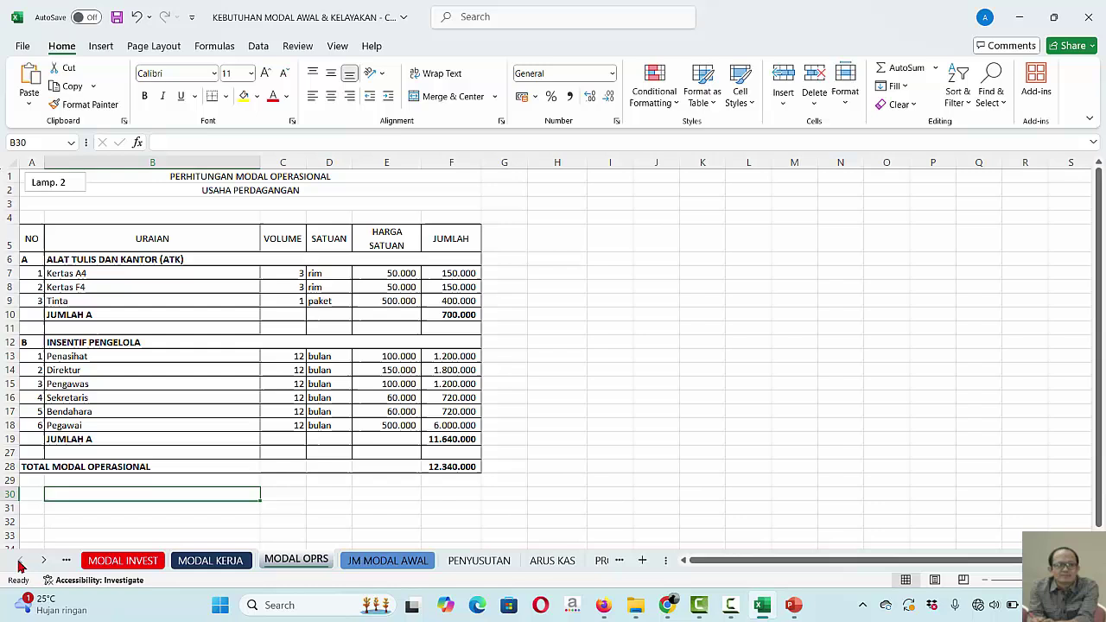
left_click(557, 373)
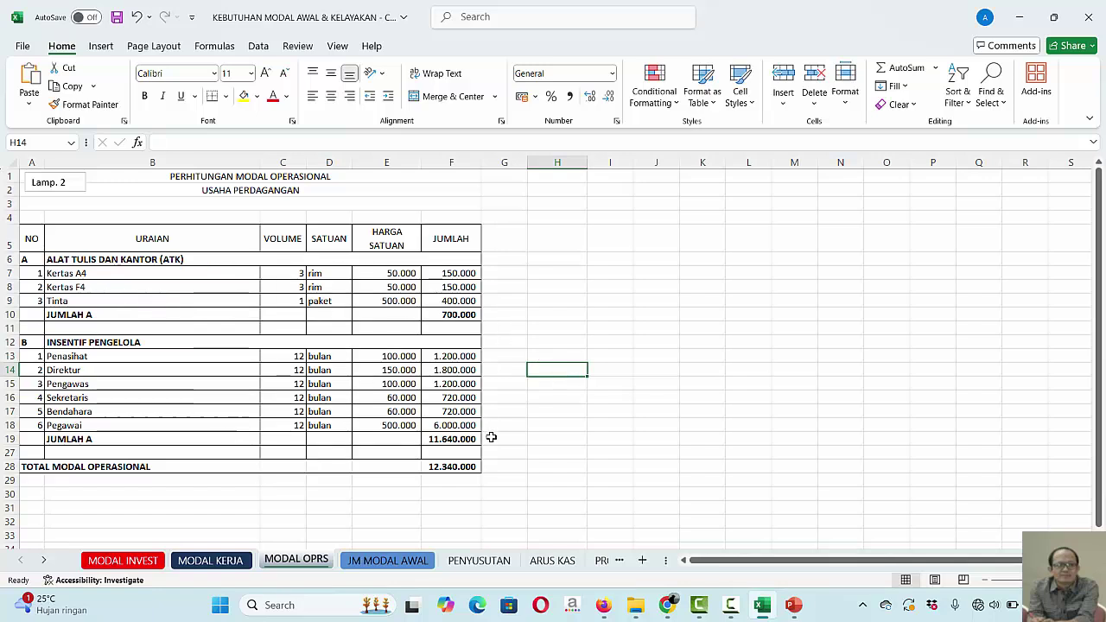
Look over the merchandise on the MODAL KERJA sheet and the investment items on the MODAL INVEST sheet.
left_click(134, 562)
left_click(233, 562)
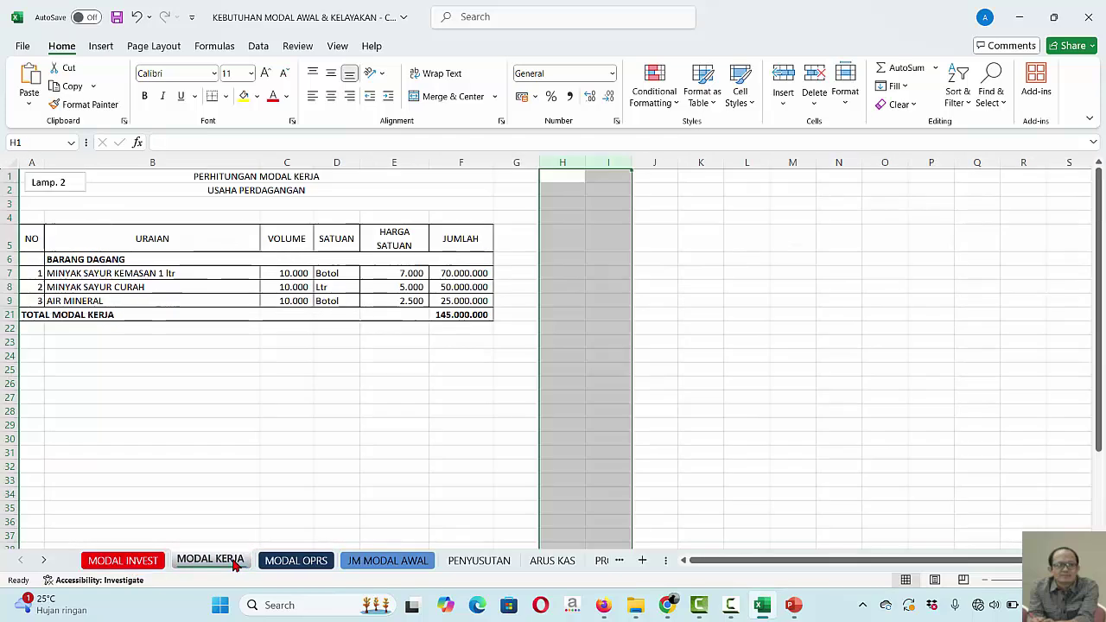
left_click(142, 562)
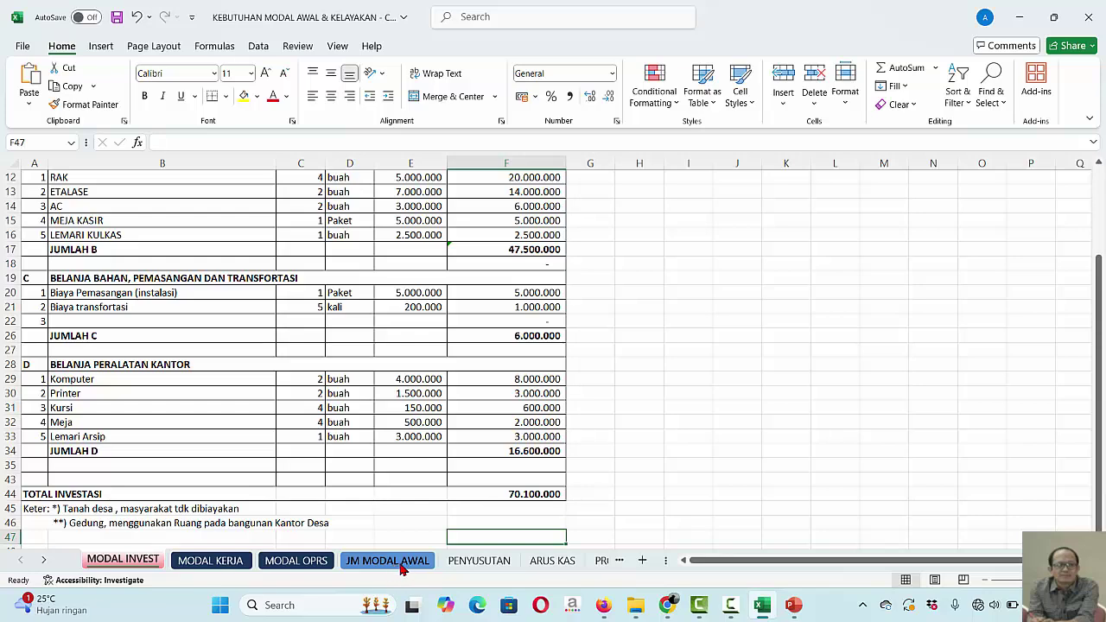
Look through the PENYUSUTAN, ARUS KAS and PROYEKSI LABA sheets in turn.
left_click(494, 566)
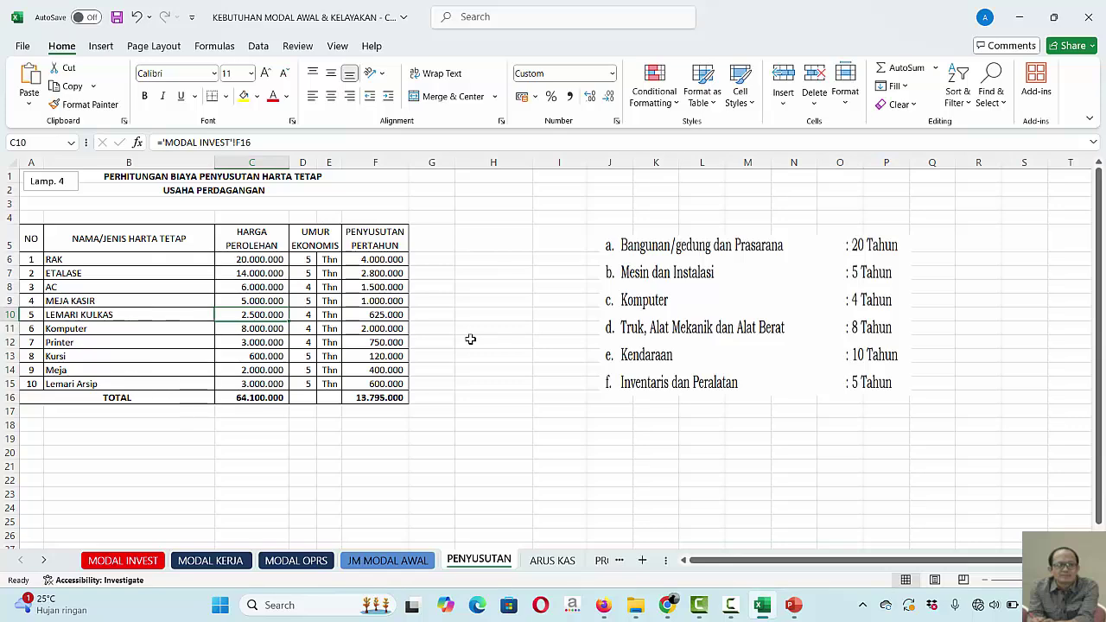
left_click(553, 561)
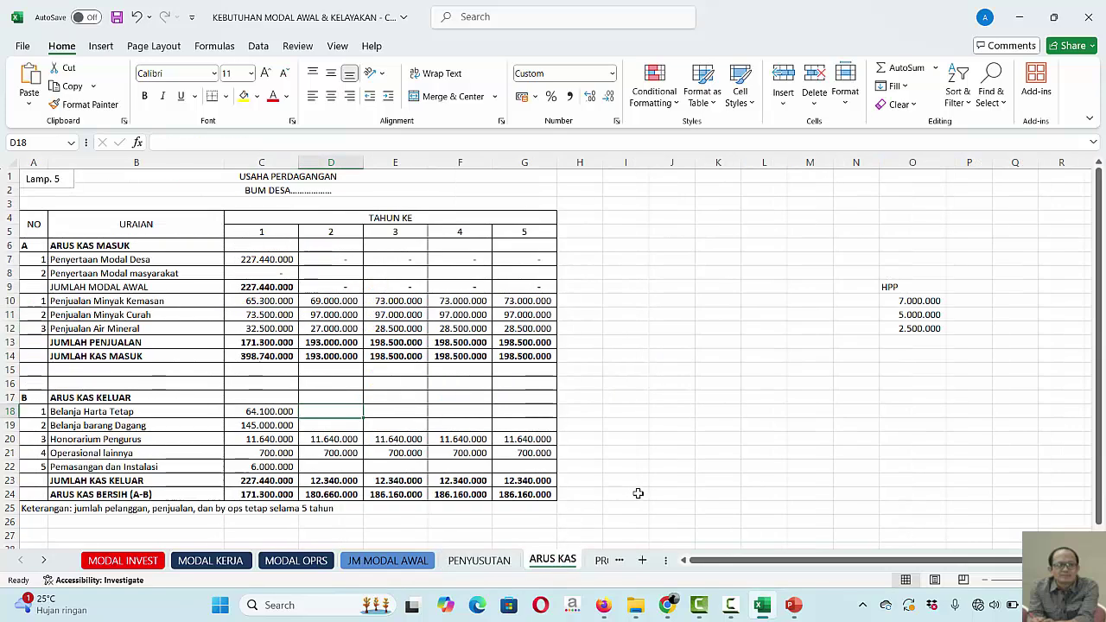
left_click(600, 561)
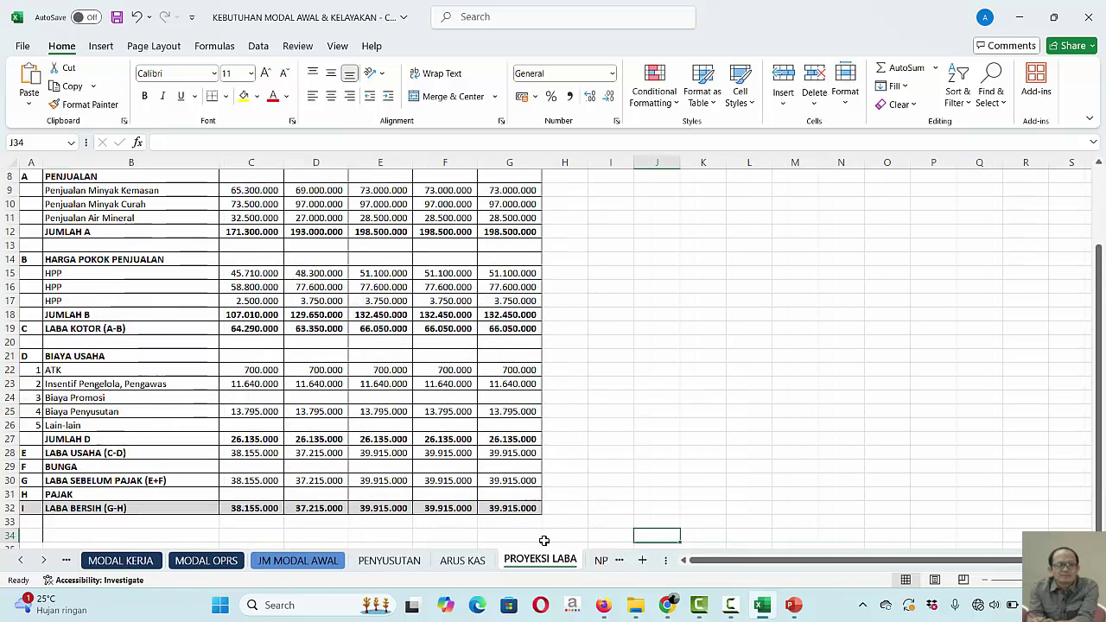
Open the NPV sheet and inspect the formula behind the PI value in cell B21.
left_click(602, 561)
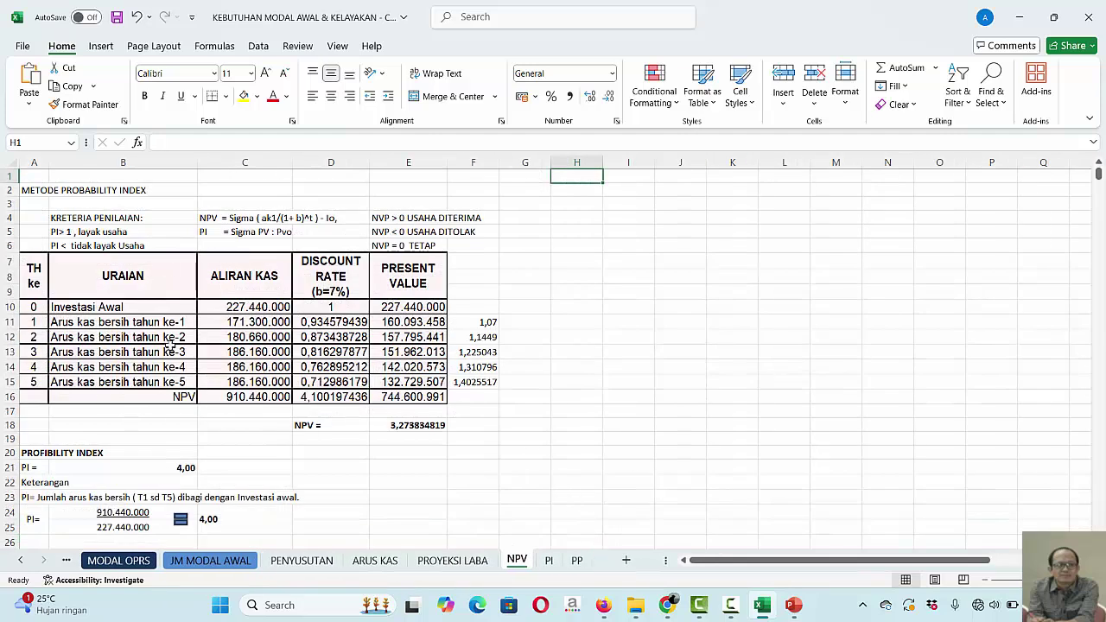
left_click(138, 463)
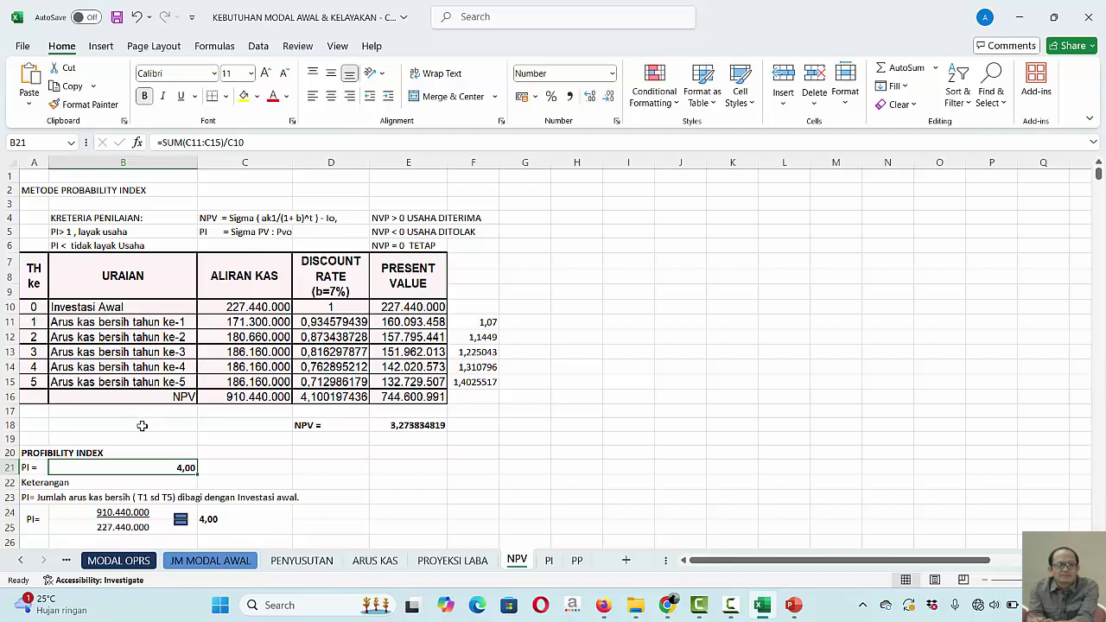
left_click(143, 425)
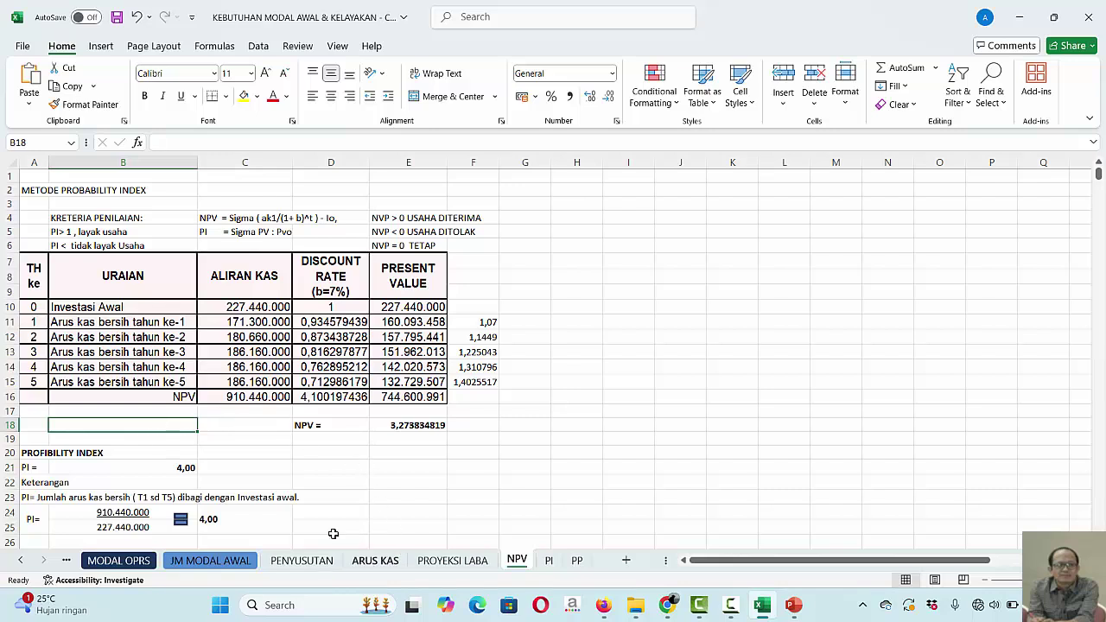
Switch from the NPV sheet to the MODAL INVEST sheet and go back up through its investment items to the top.
left_click(17, 563)
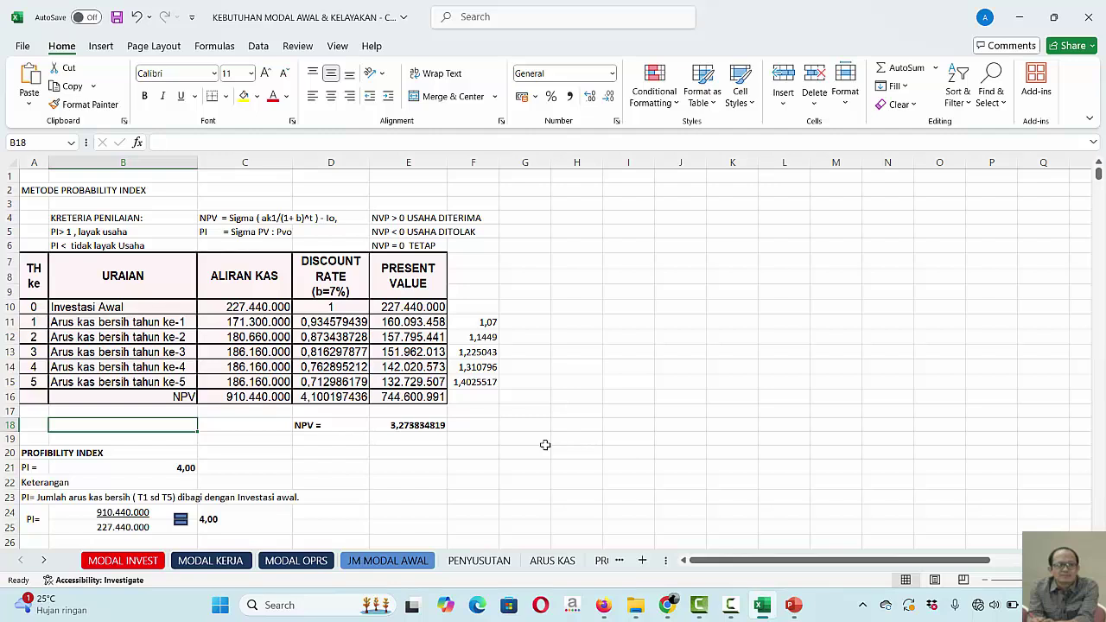
key("Up")
key("Up")
key("Up")
key("Up")
key("Up")
key("Up")
key("Up")
key("Up")
key("Up")
key("Up")
key("Up")
key("Up")
key("Up")
key("Up")
key("Up")
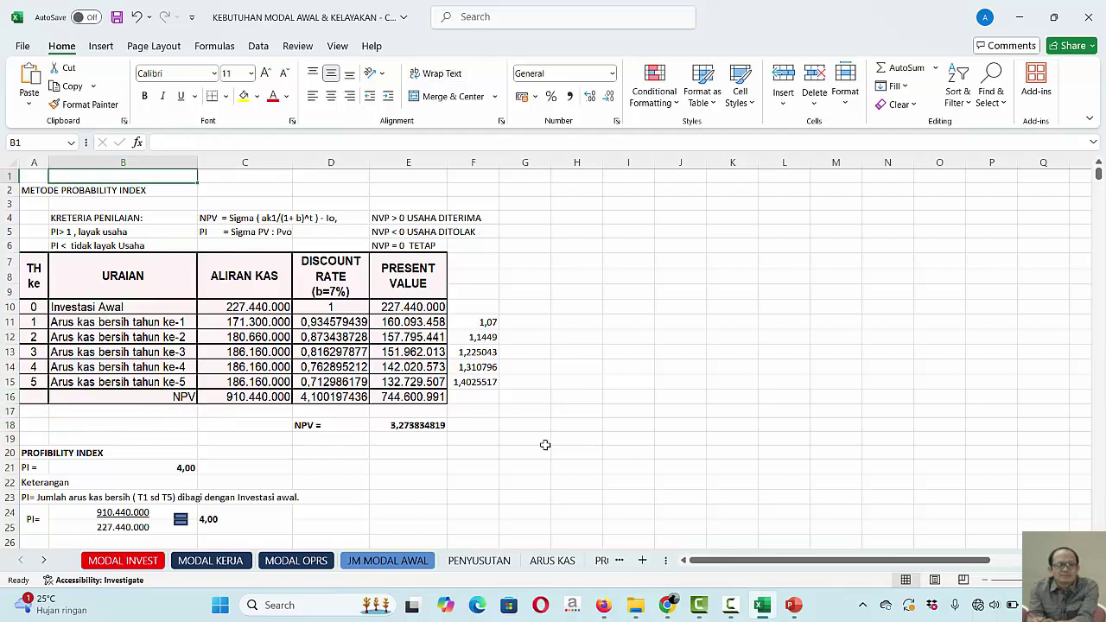
left_click(123, 562)
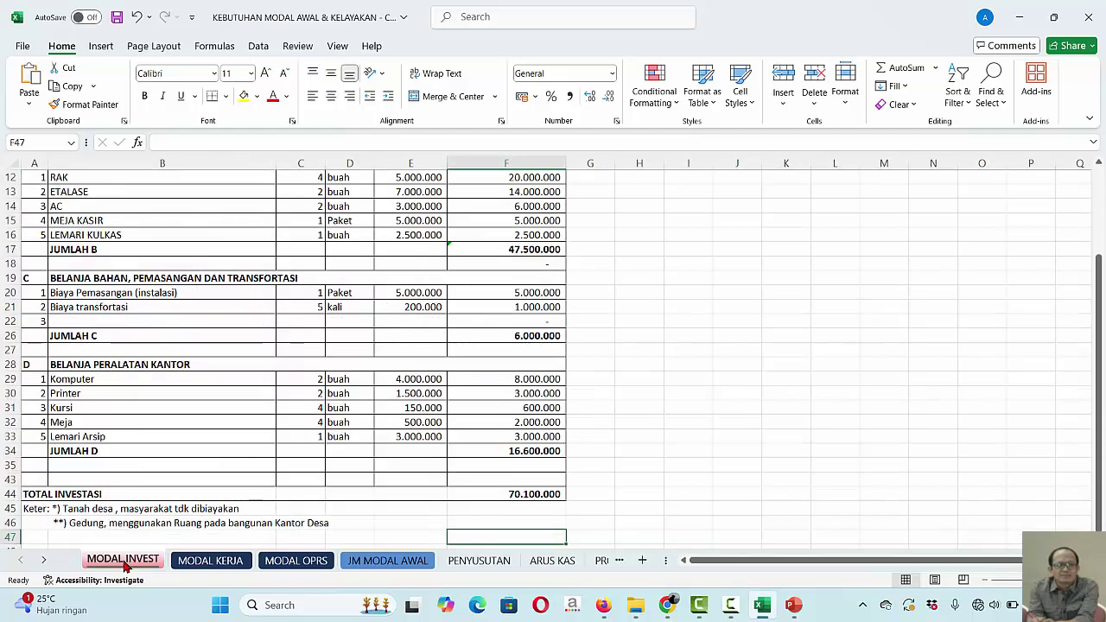
left_click(719, 423)
key("Up")
key("Up")
key("Up")
key("Up")
key("Up")
key("Up")
key("Up")
key("Up")
key("Up")
key("Up")
key("Up")
key("Up")
key("Up")
key("Up")
key("Up")
key("Up")
key("Up")
key("Up")
key("Up")
key("Up")
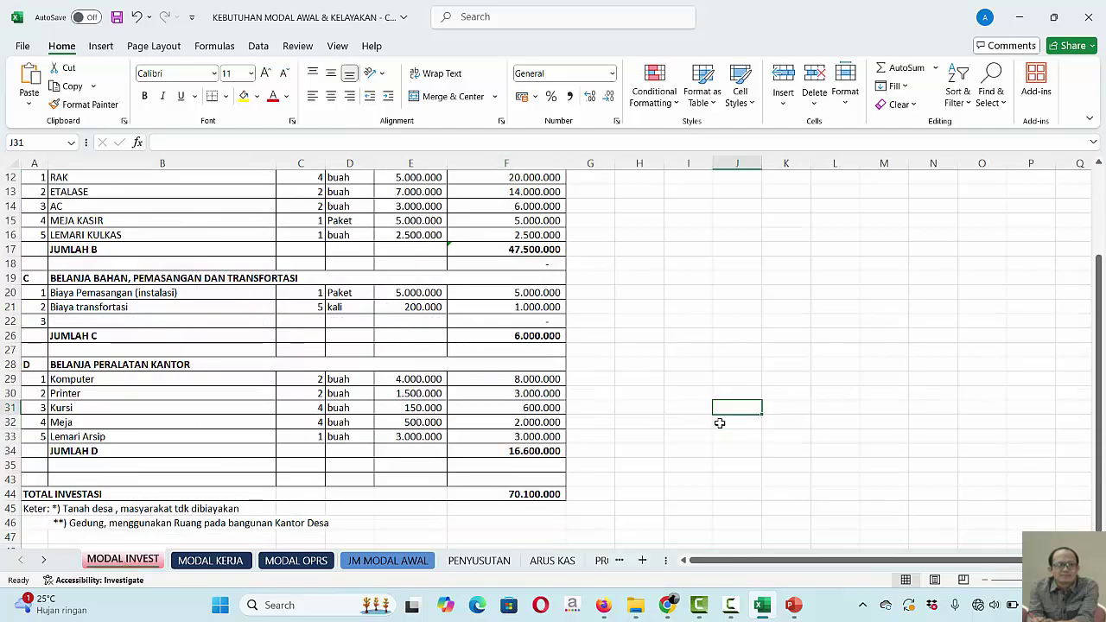